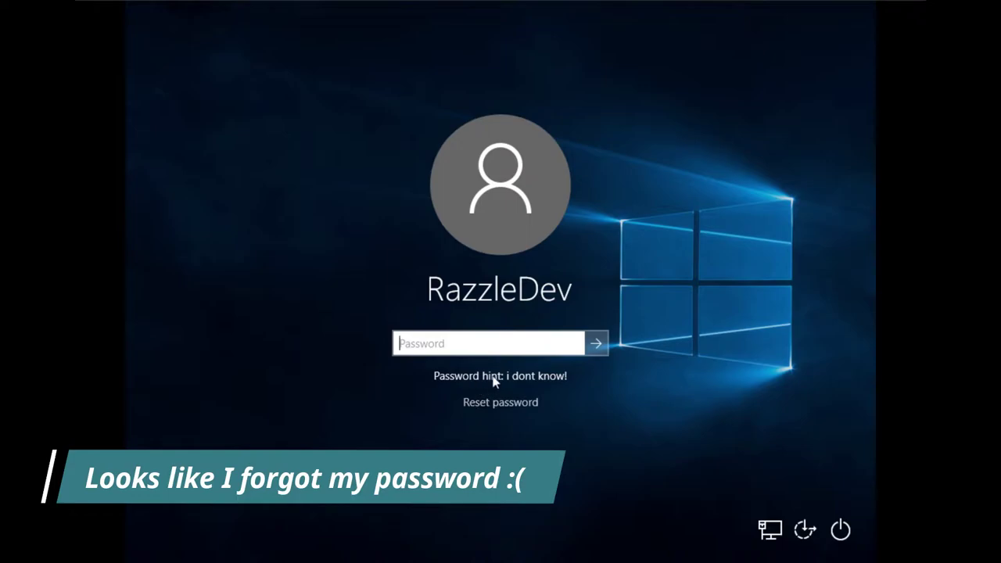
# Step: Try to reset the account password from the sign-in screen and dismiss the missing-drive dialog
pyautogui.click(524, 400)
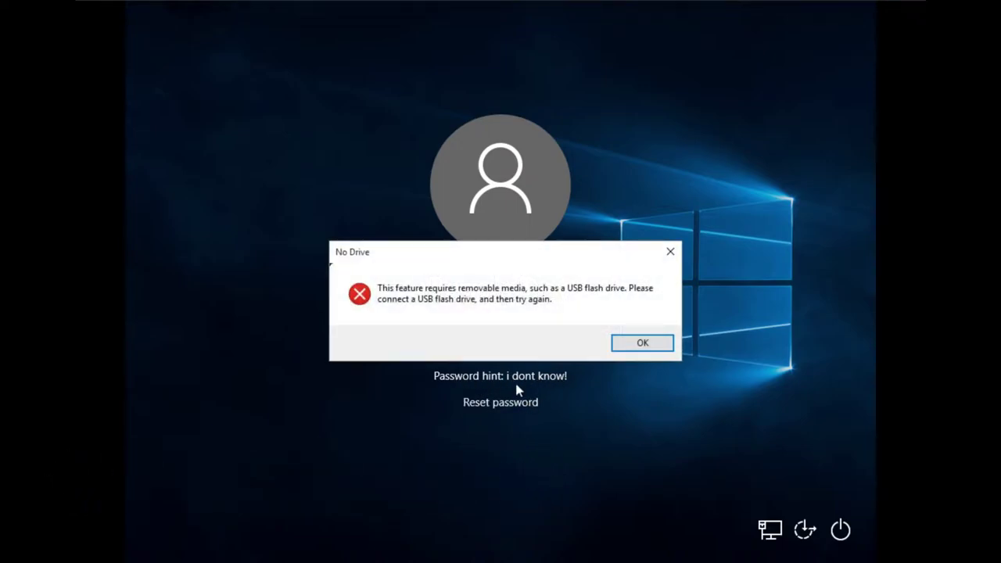
pyautogui.moveTo(505, 257); pyautogui.dragTo(478, 234)
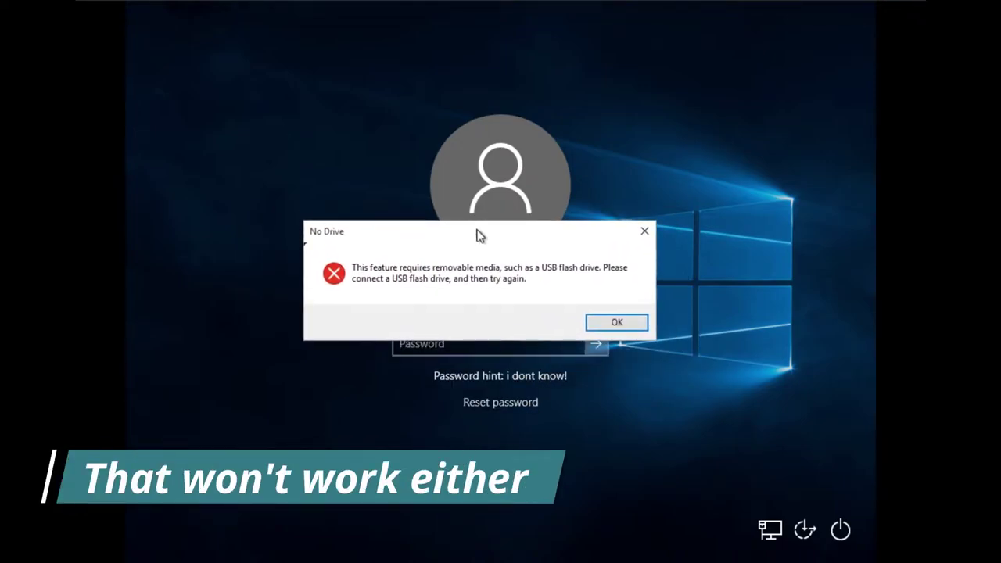
pyautogui.click(599, 324)
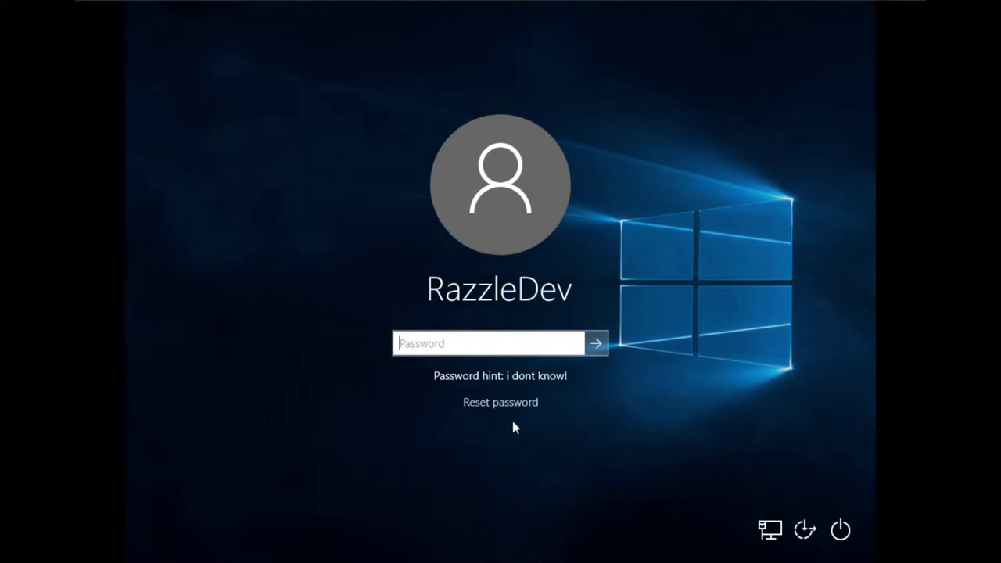
# Step: Try to sign in with a guessed account password and return to the password field
pyautogui.write('****')
pyautogui.press('Return')
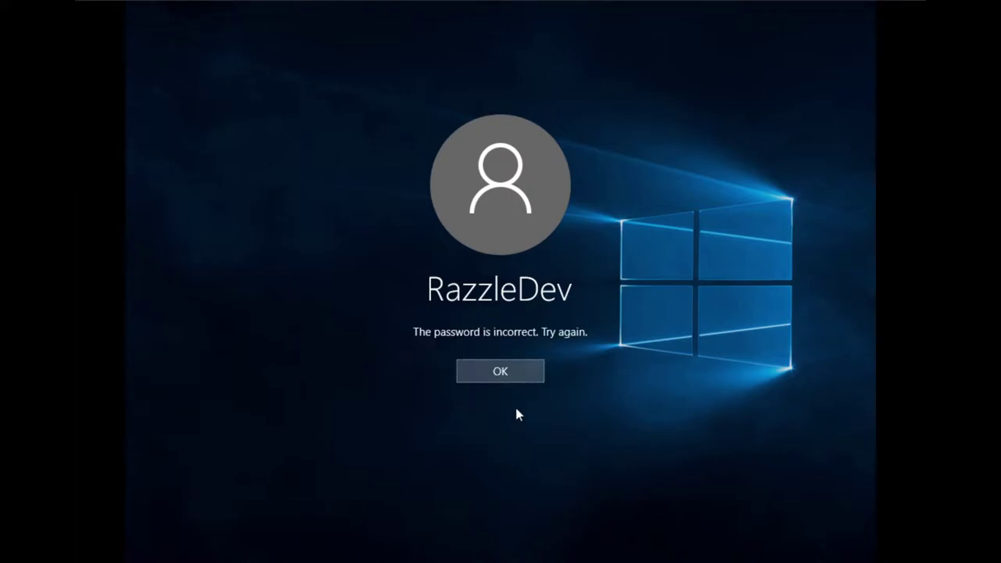
pyautogui.click(521, 370)
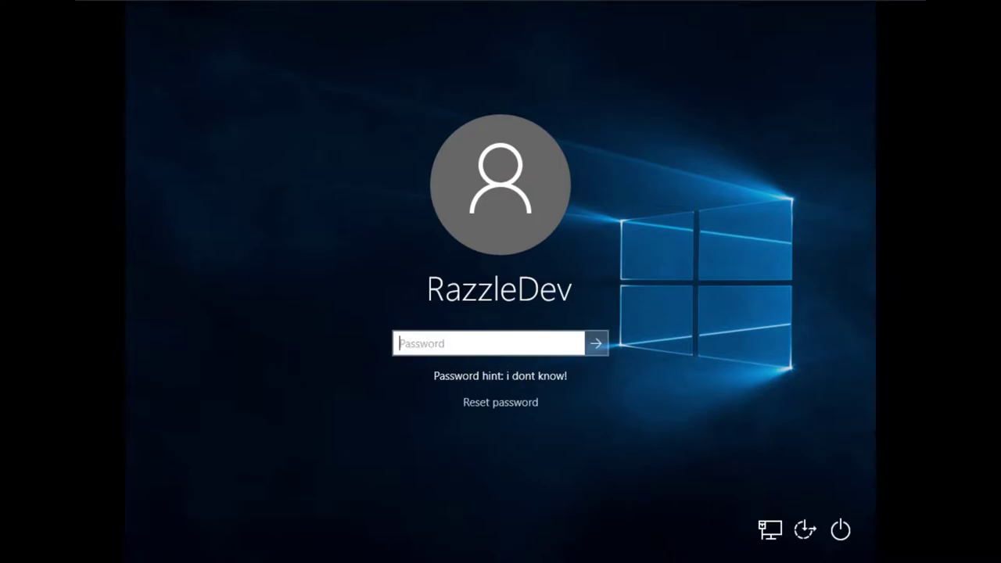
# Step: Enter a longer guess in the account password field, reveal it, and clear the field without signing in
pyautogui.write('***')
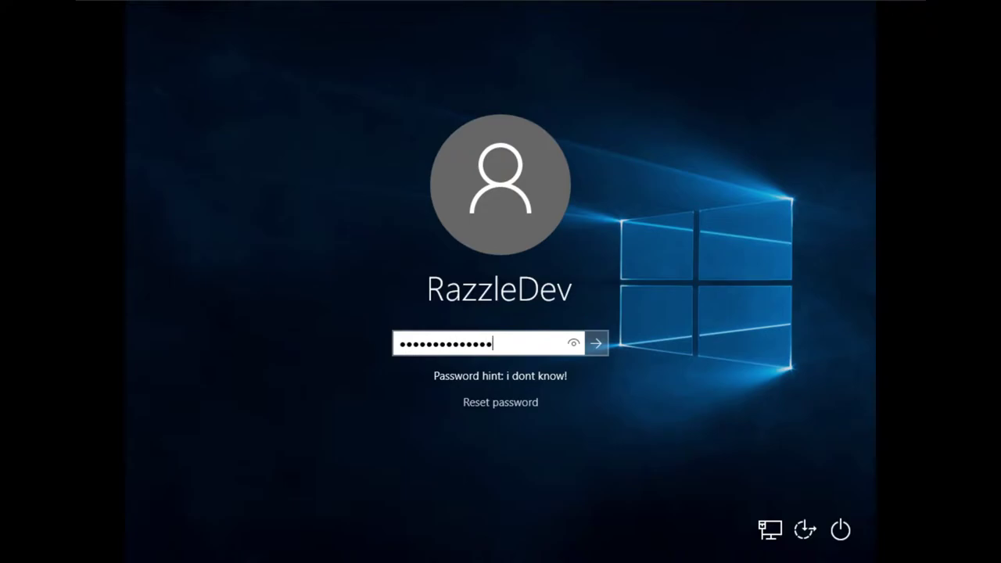
pyautogui.click(573, 345)
pyautogui.press('BackSpace')
pyautogui.press('BackSpace')
pyautogui.press('BackSpace')
pyautogui.press('BackSpace')
pyautogui.press('BackSpace')
pyautogui.press('BackSpace')
pyautogui.press('BackSpace')
pyautogui.press('BackSpace')
pyautogui.press('BackSpace')
pyautogui.press('BackSpace')
pyautogui.press('BackSpace')
pyautogui.press('BackSpace')
pyautogui.press('BackSpace')
pyautogui.press('BackSpace')
pyautogui.press('BackSpace')
pyautogui.press('BackSpace')
pyautogui.press('BackSpace')
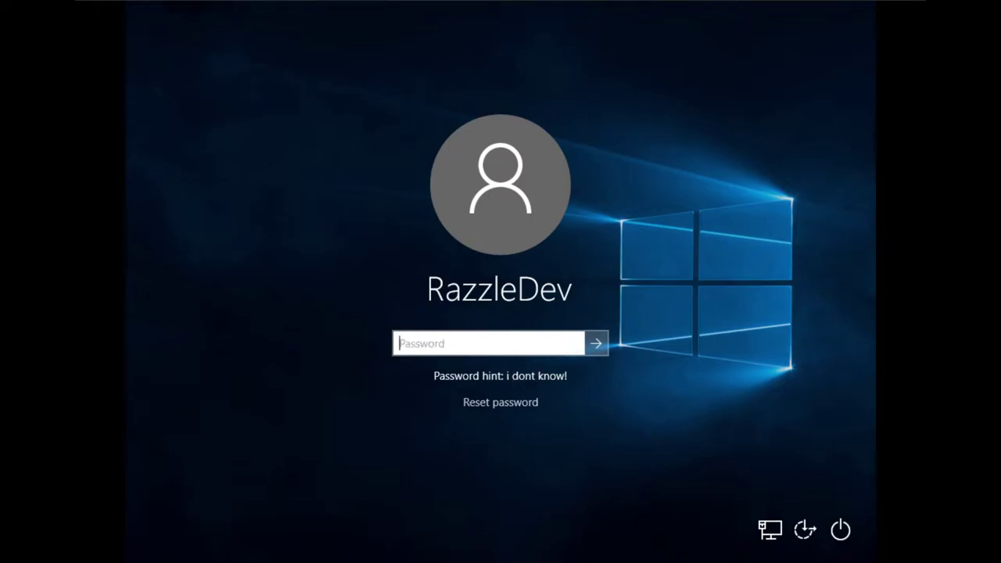
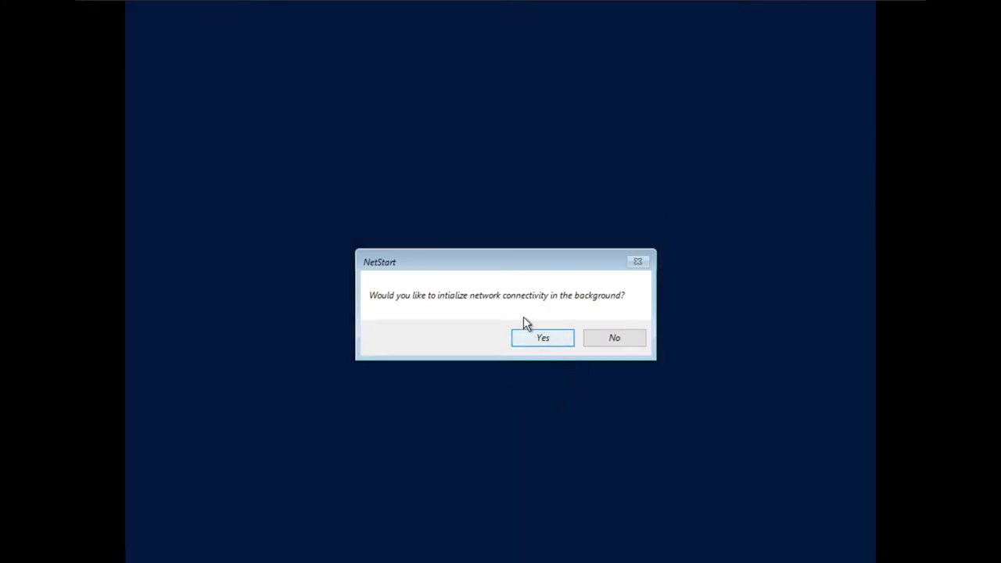
# Step: Agree to initialize network connectivity in the background and choose the US keyboard layout
pyautogui.moveTo(518, 263); pyautogui.dragTo(492, 228)
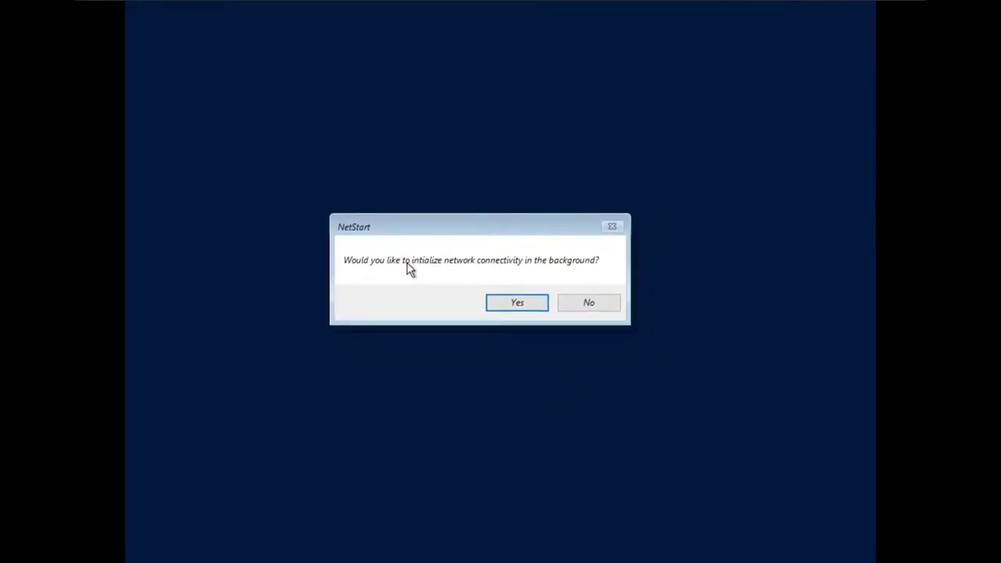
pyautogui.click(501, 303)
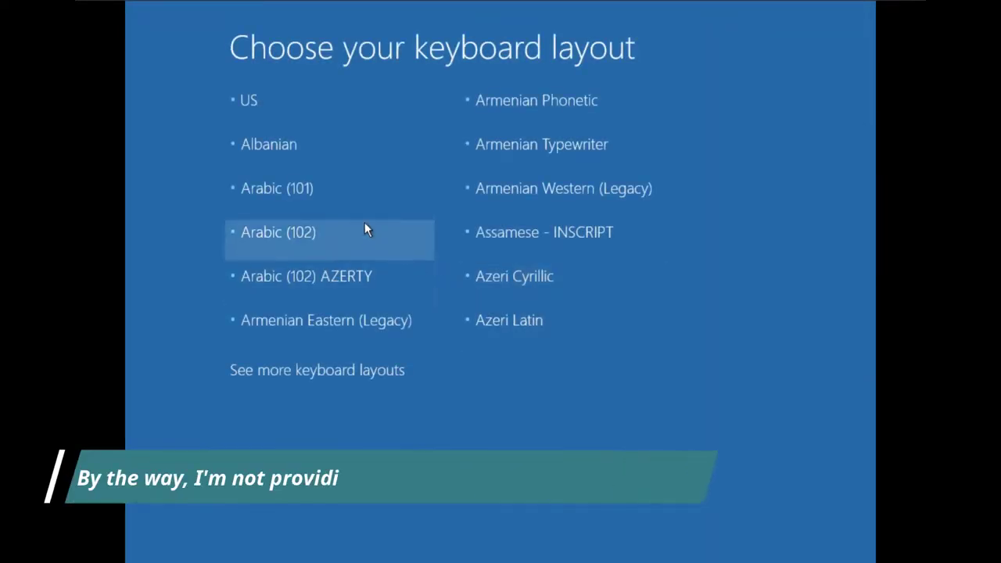
pyautogui.click(286, 111)
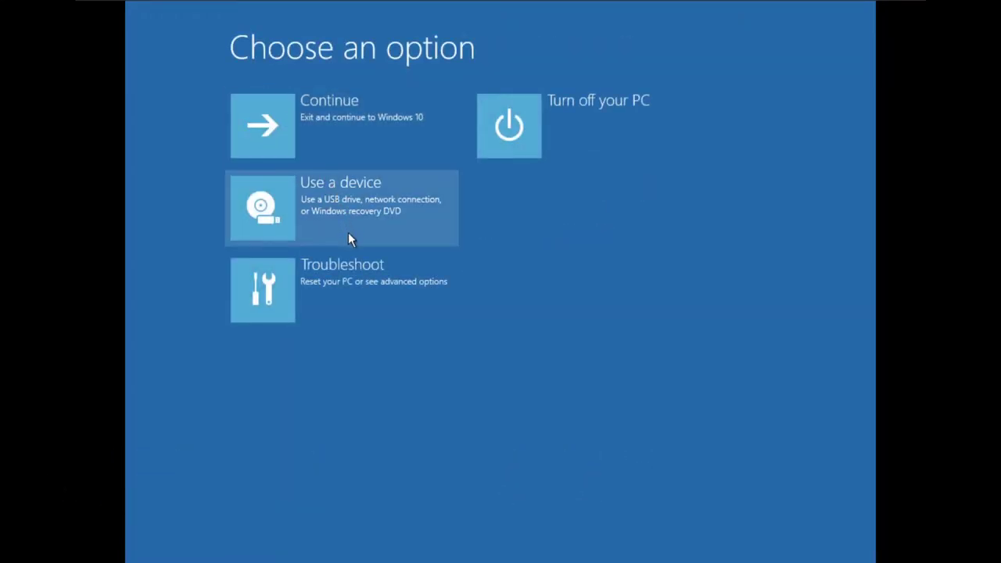
# Step: Open the Command Prompt from the advanced troubleshooting options
pyautogui.click(342, 278)
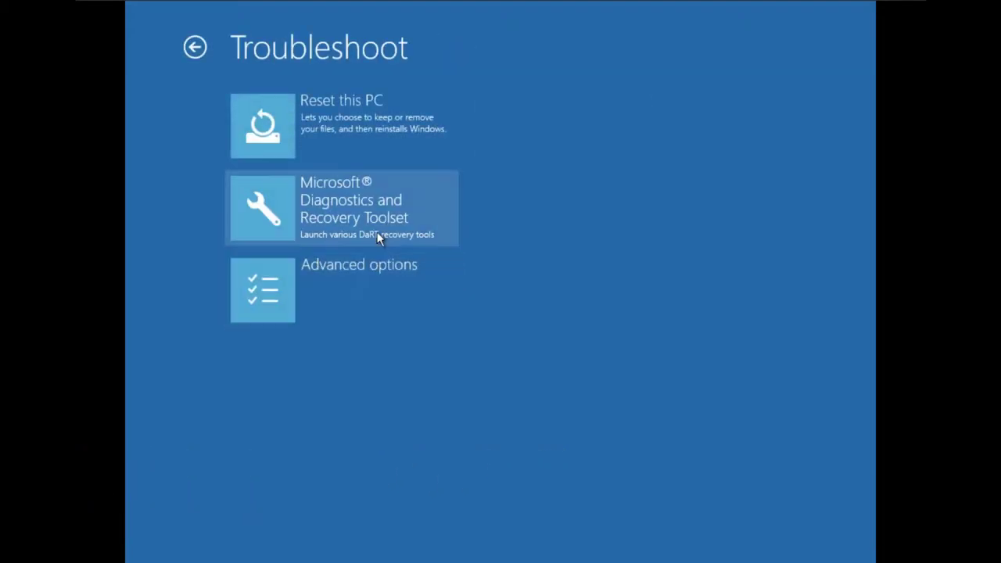
pyautogui.click(339, 267)
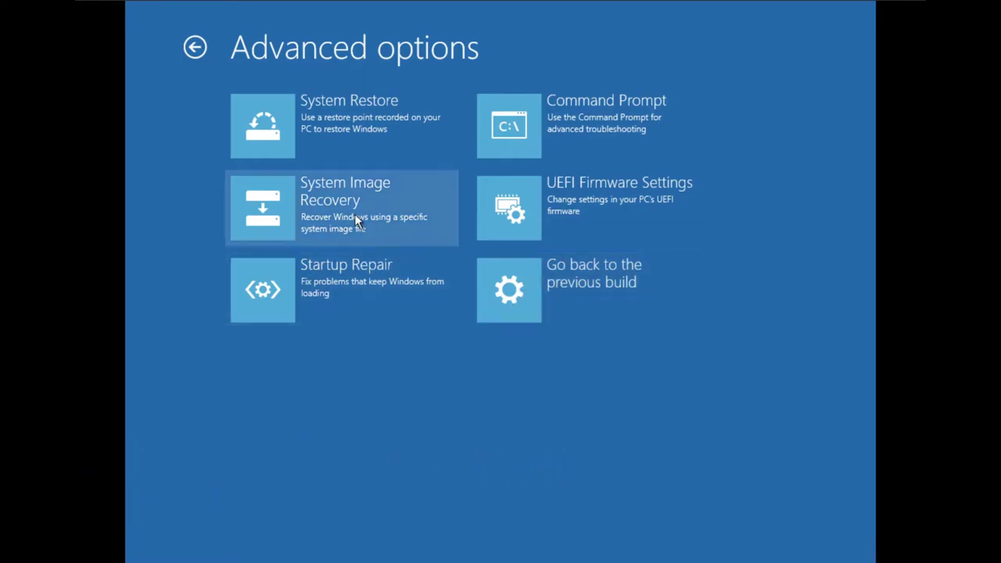
pyautogui.click(532, 126)
# Step: Check the Windows version with the ver command, then close the Command Prompt
pyautogui.moveTo(403, 71); pyautogui.dragTo(372, 71)
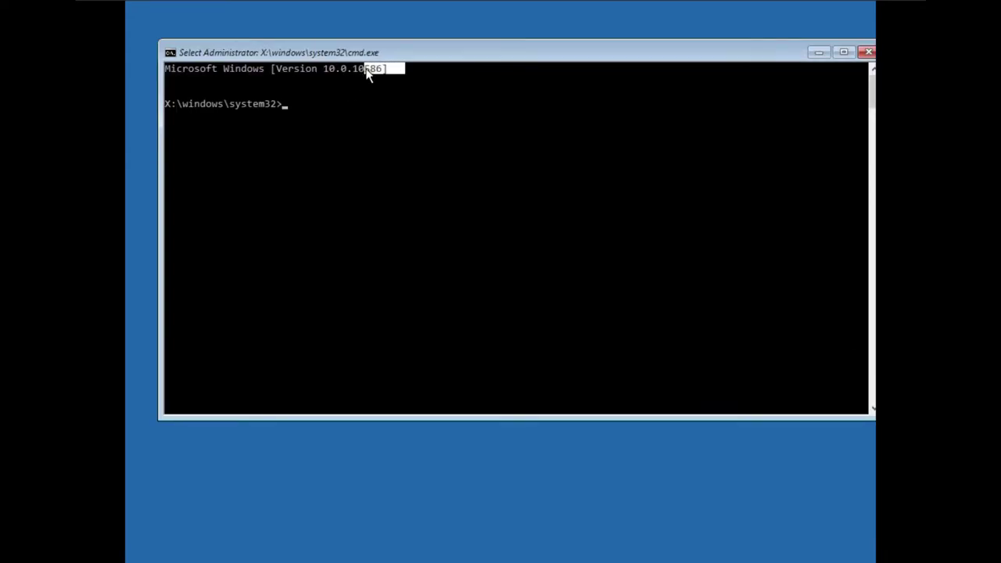
pyautogui.write('ver')
pyautogui.press('Return')
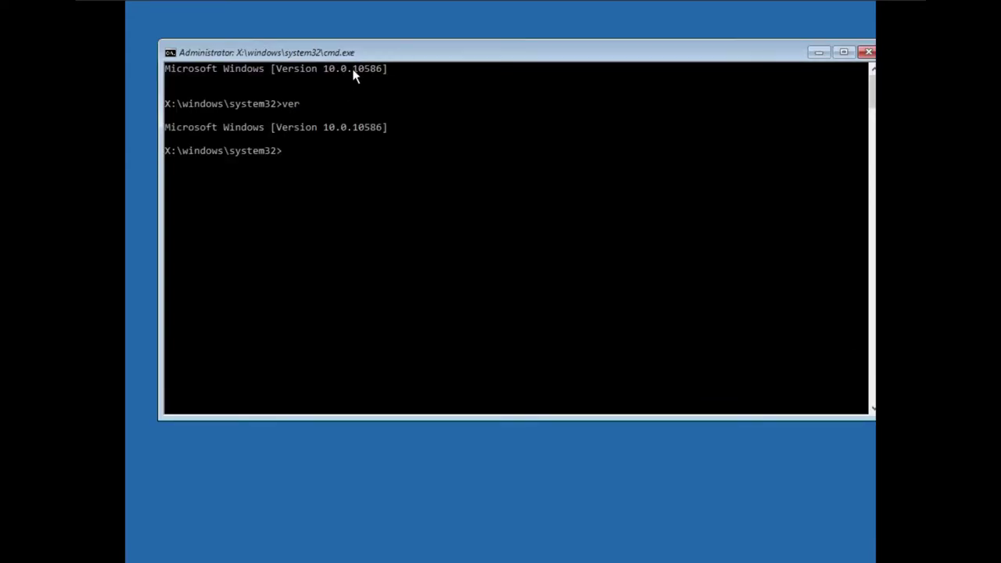
pyautogui.moveTo(384, 52); pyautogui.dragTo(360, 54)
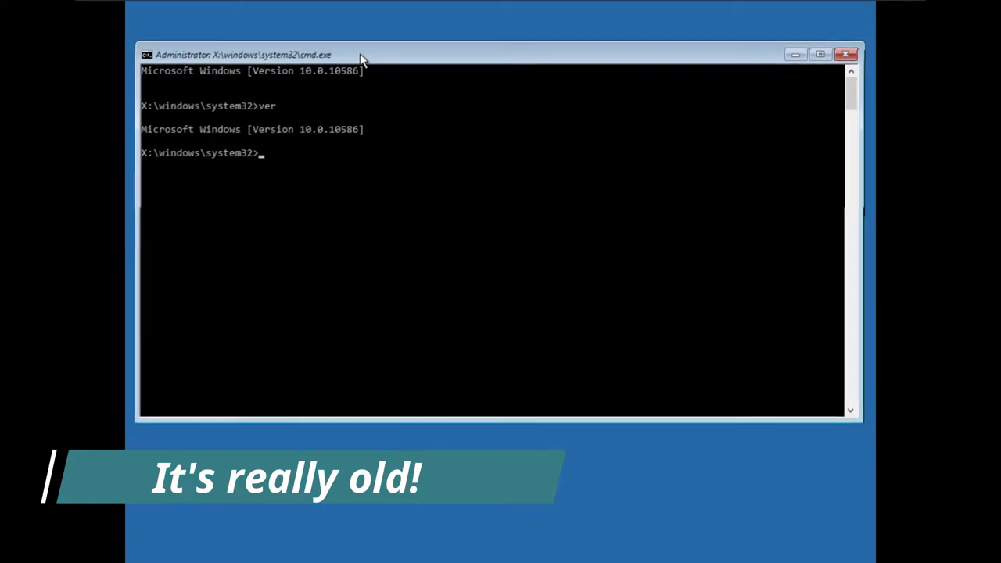
pyautogui.moveTo(329, 117); pyautogui.dragTo(361, 123)
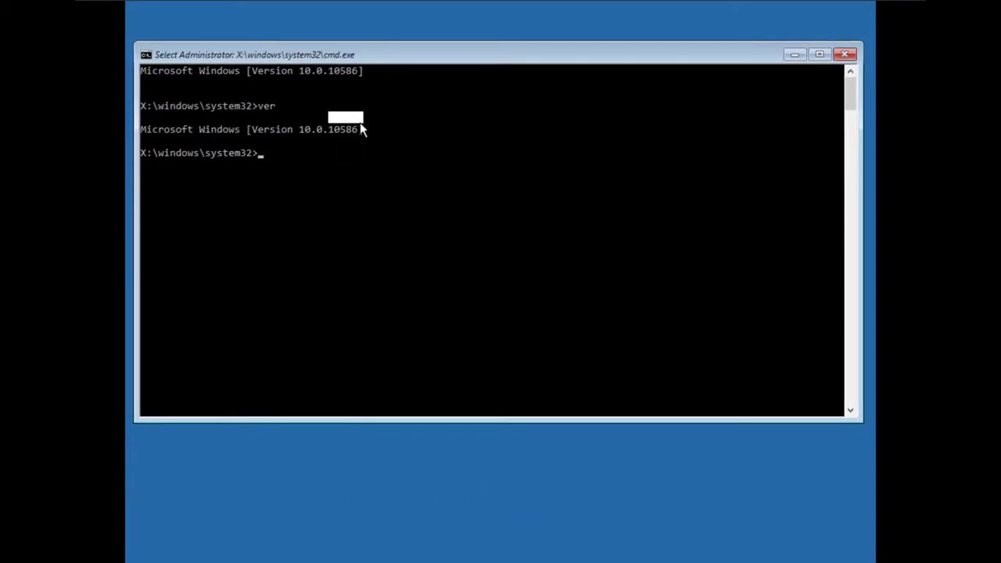
pyautogui.click(842, 55)
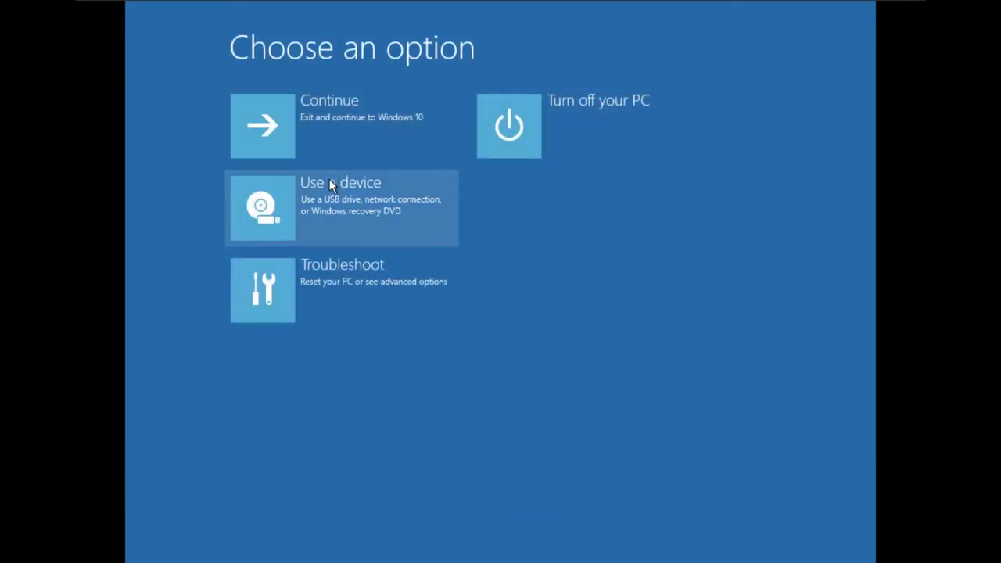
# Step: Launch the Microsoft Diagnostics and Recovery Toolset from Troubleshoot with Windows 10 as the target operating system
pyautogui.click(312, 261)
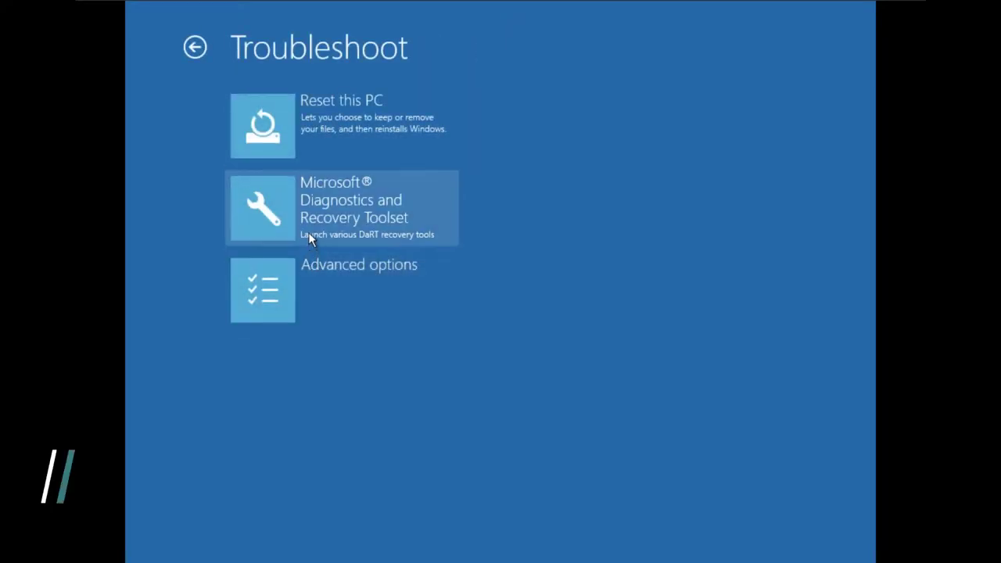
pyautogui.click(280, 204)
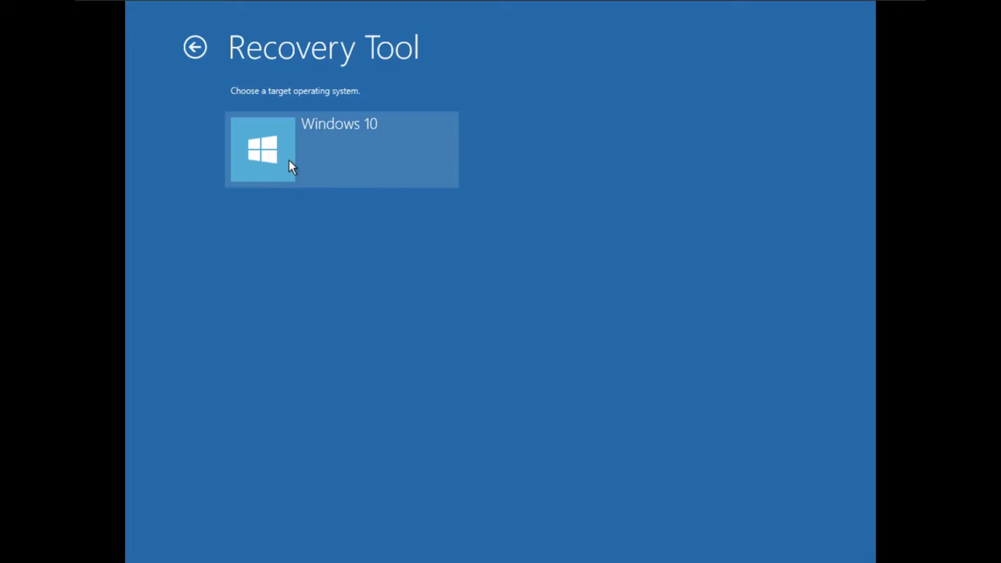
pyautogui.click(289, 161)
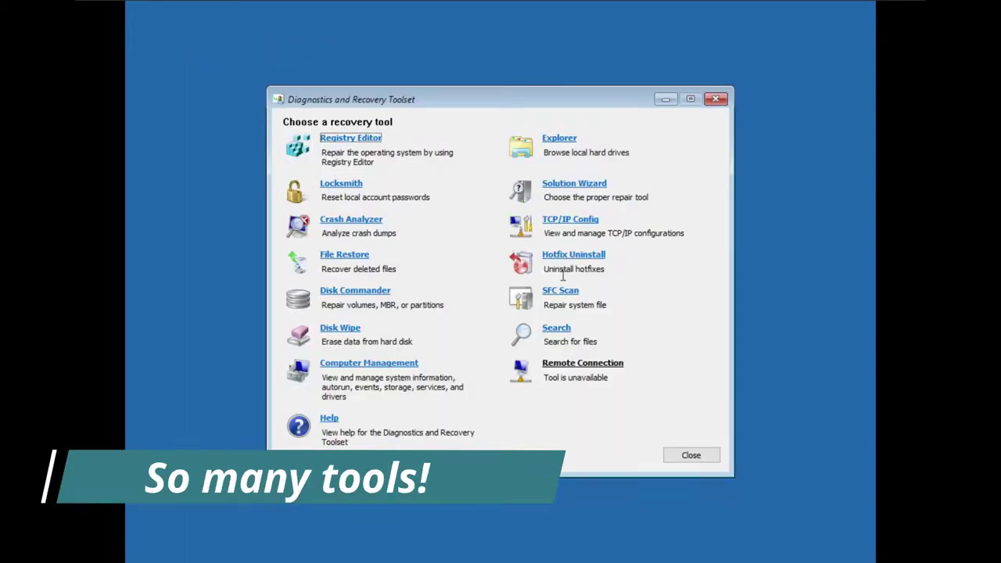
pyautogui.moveTo(613, 303); pyautogui.dragTo(545, 305)
pyautogui.click(546, 305)
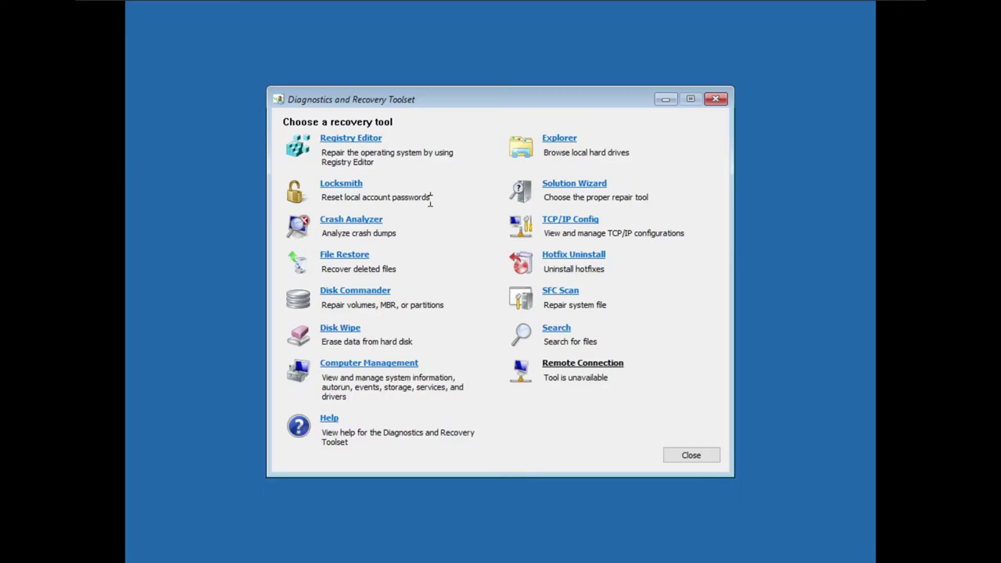
pyautogui.moveTo(431, 202); pyautogui.dragTo(327, 202)
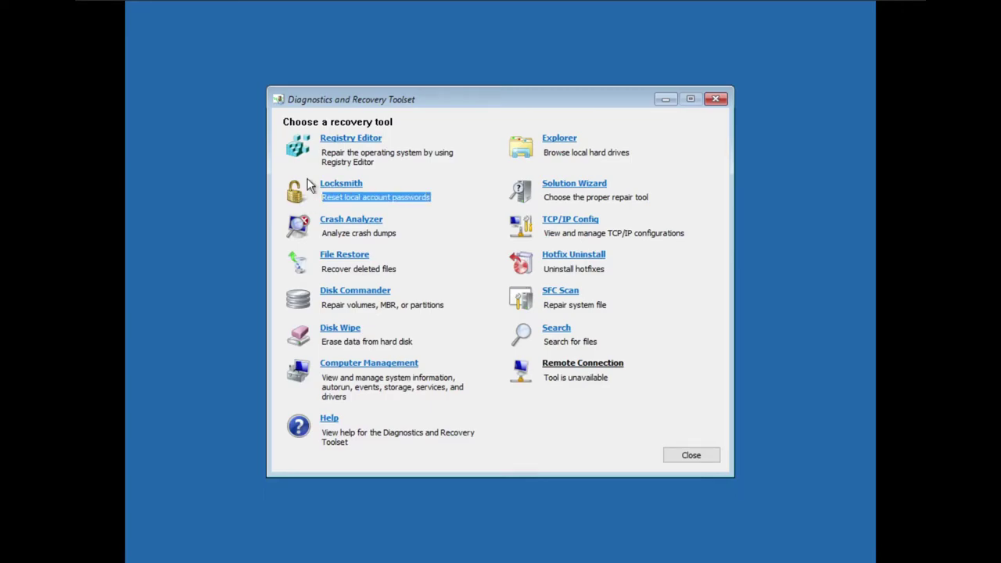
# Step: Open the toolset's Explorer and browse the root contents of the C: and Boot (X:) drives
pyautogui.click(560, 138)
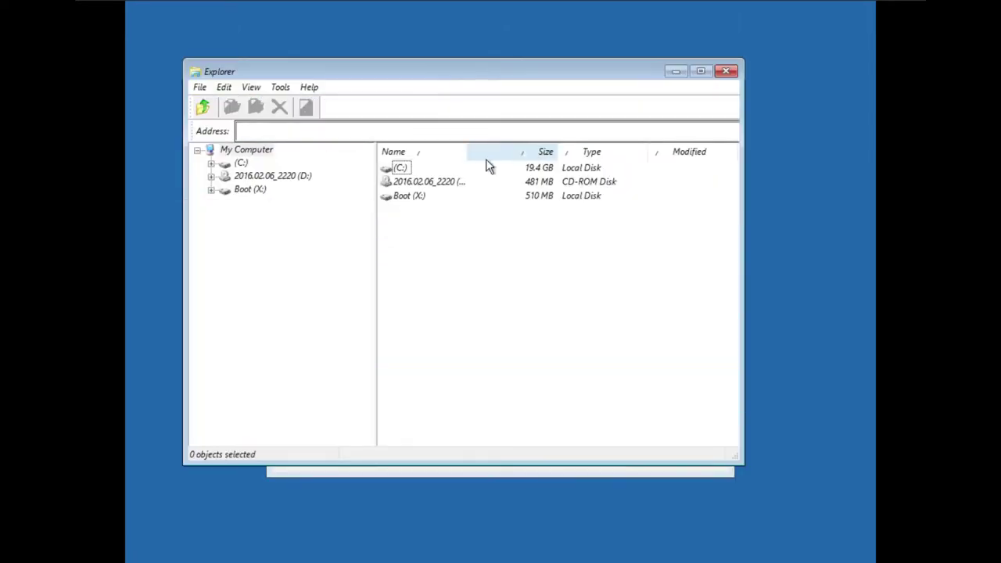
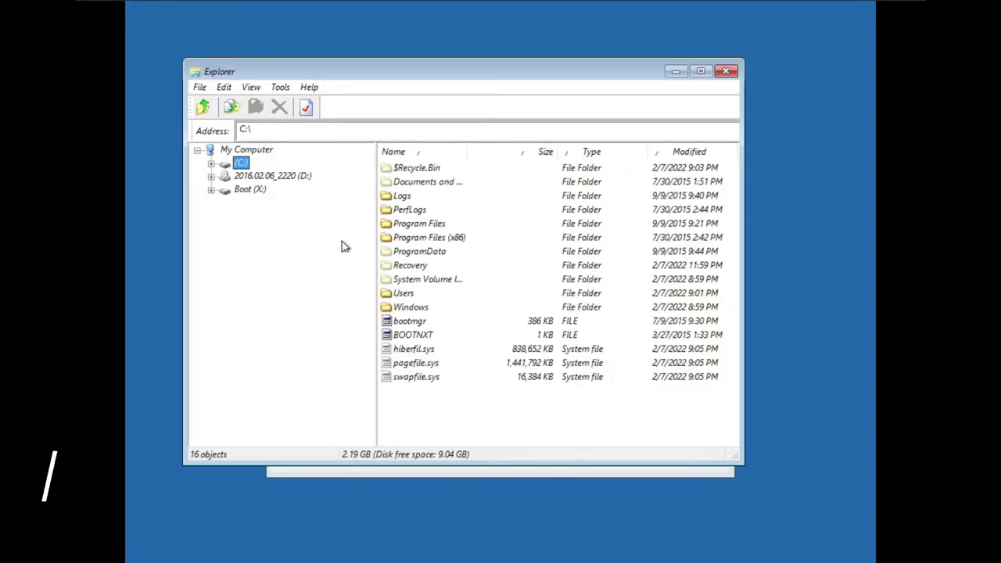
pyautogui.moveTo(419, 396); pyautogui.dragTo(361, 163)
pyautogui.click(244, 192)
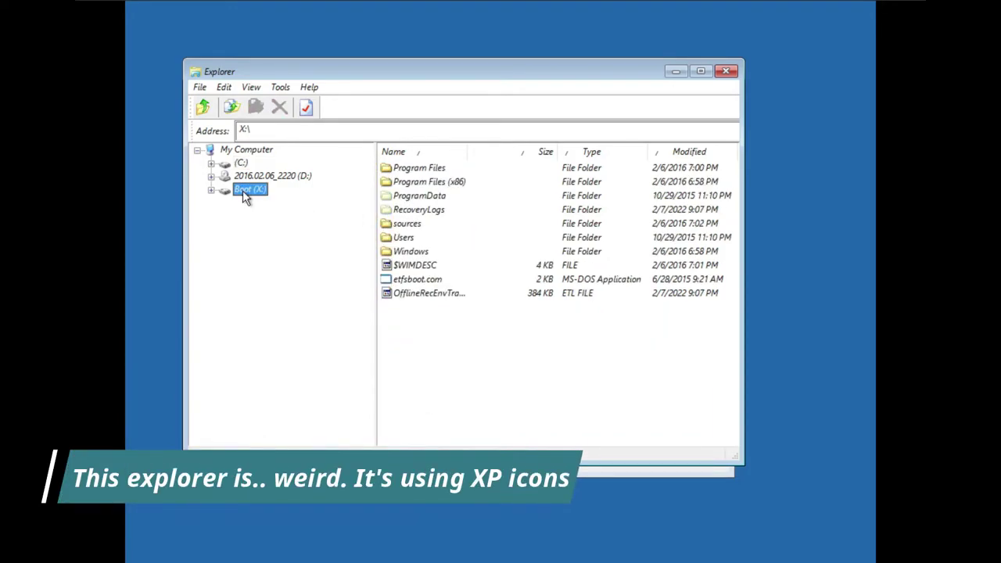
pyautogui.click(399, 279)
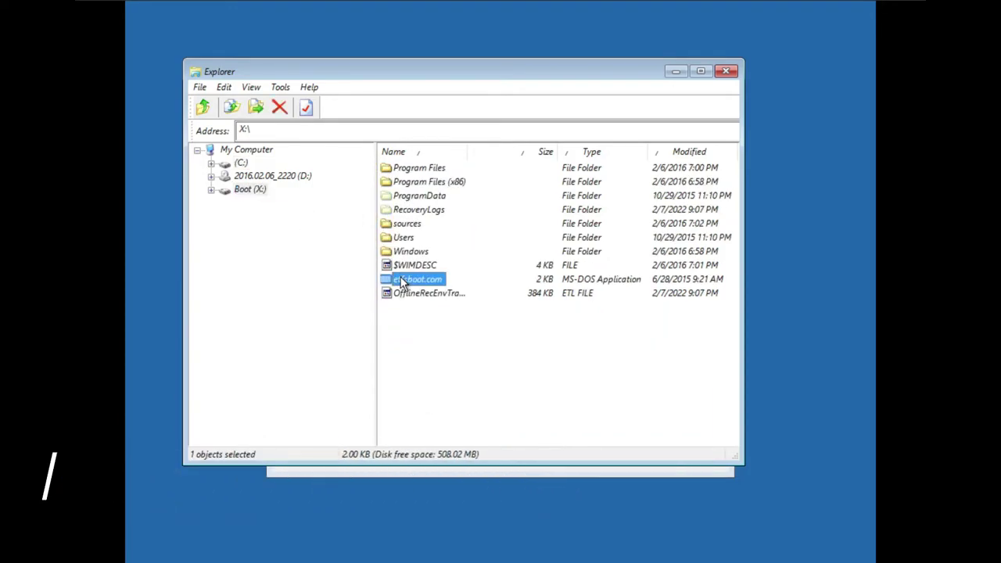
# Step: Browse the locked account's Desktop folder under C:\Users, then close Explorer
pyautogui.click(241, 163)
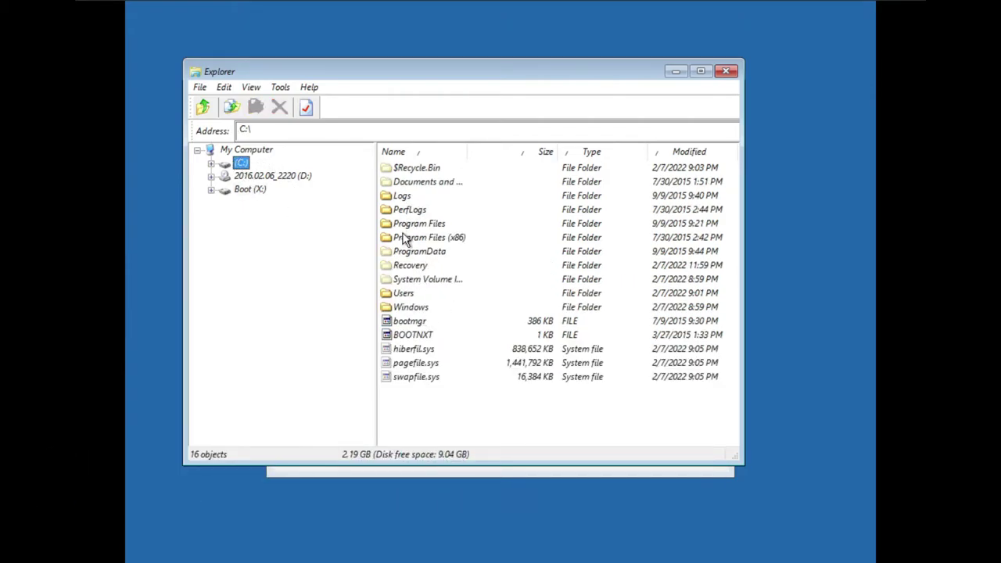
pyautogui.doubleClick(404, 294)
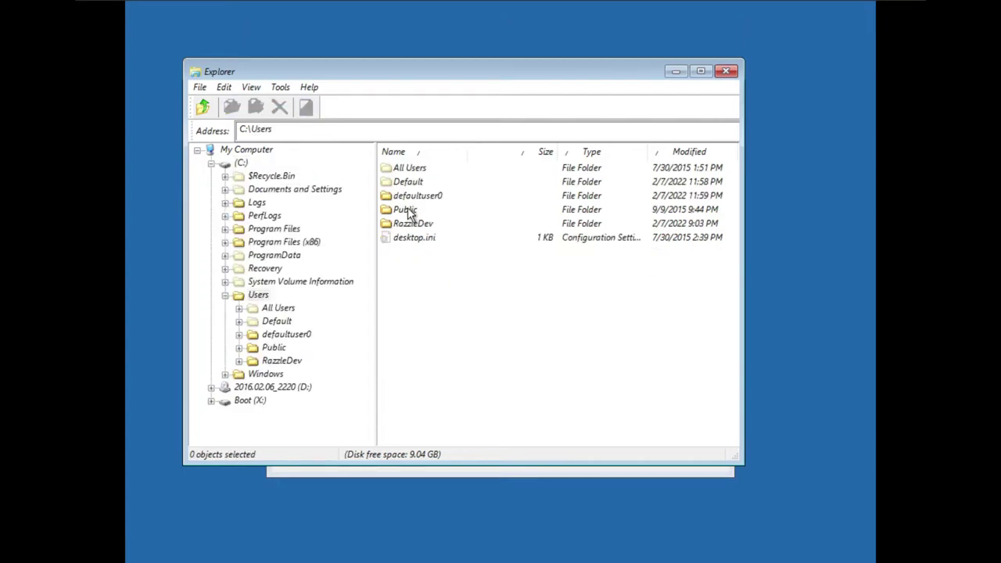
pyautogui.doubleClick(408, 223)
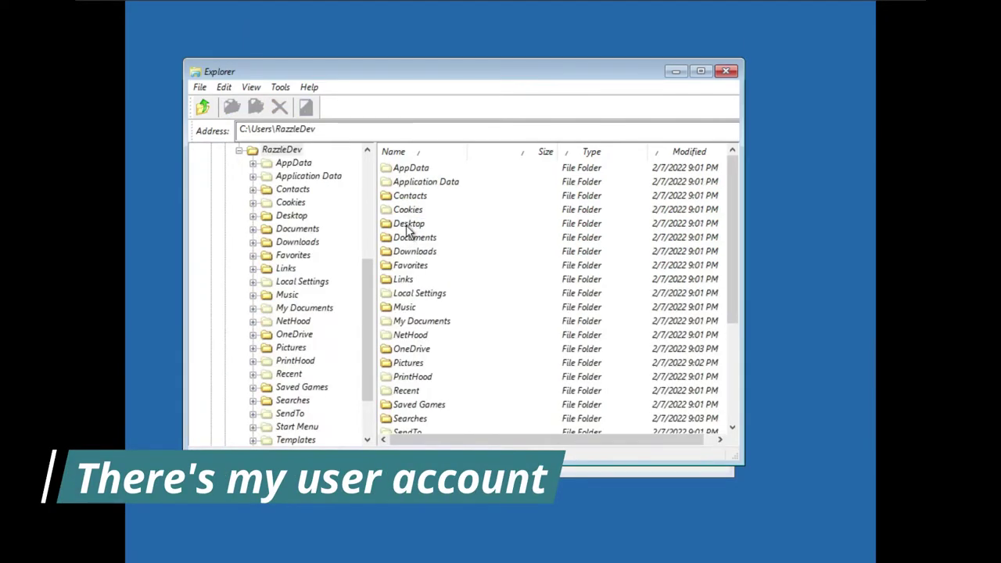
pyautogui.doubleClick(409, 225)
pyautogui.moveTo(436, 228); pyautogui.dragTo(455, 183)
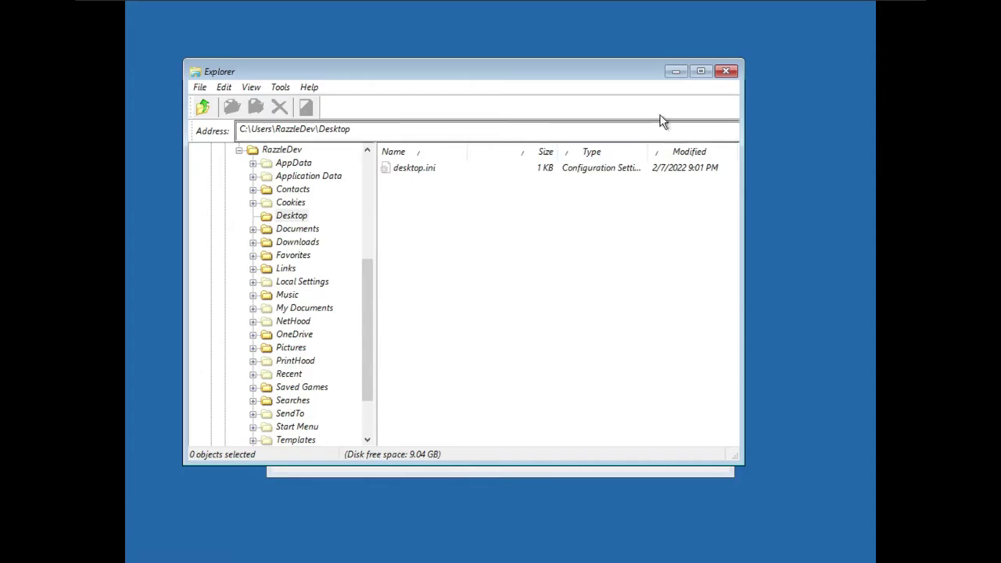
pyautogui.click(726, 72)
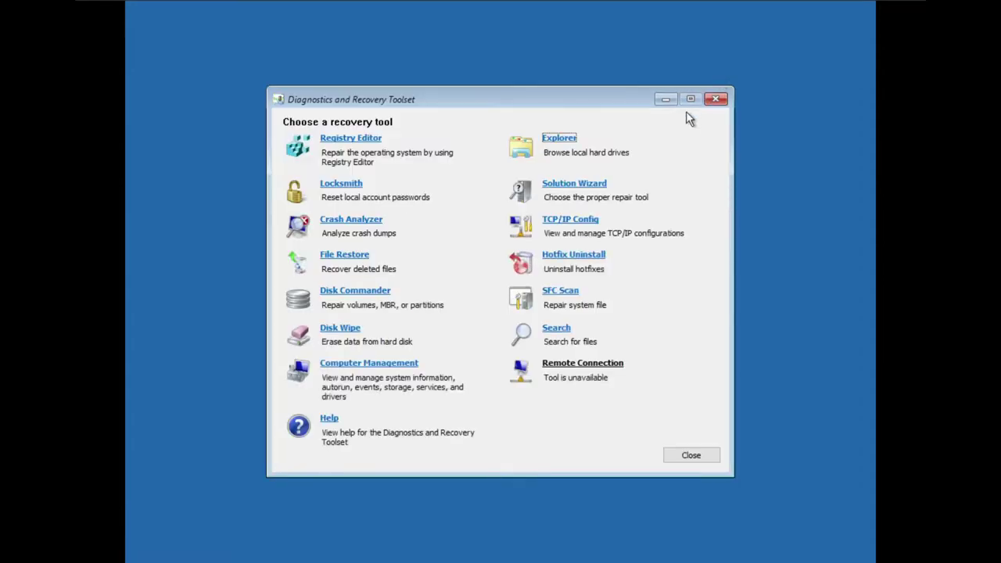
# Step: Open the Registry Editor, view its import and export commands, and select the HKEY_LOCAL_MACHINE key
pyautogui.click(375, 139)
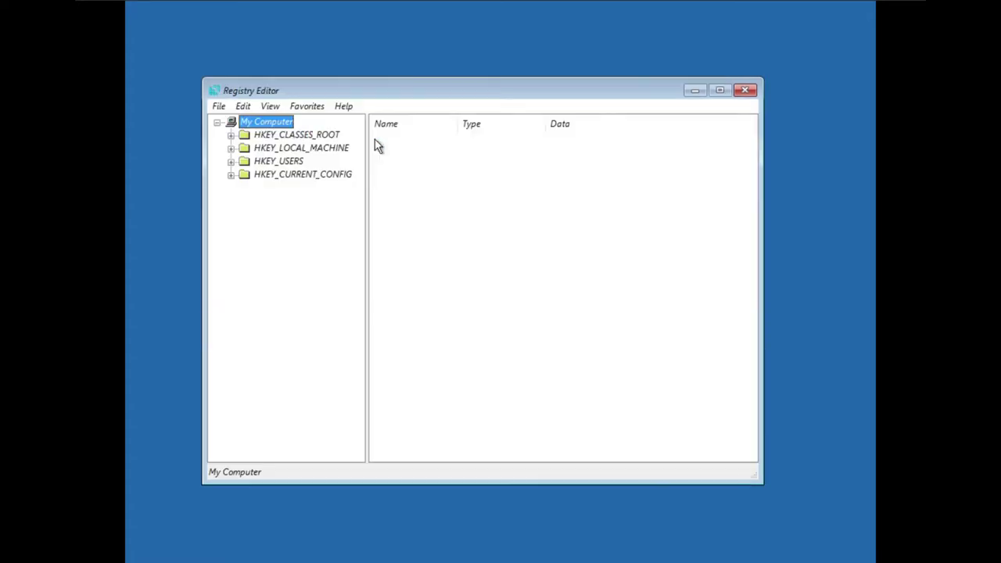
pyautogui.click(219, 106)
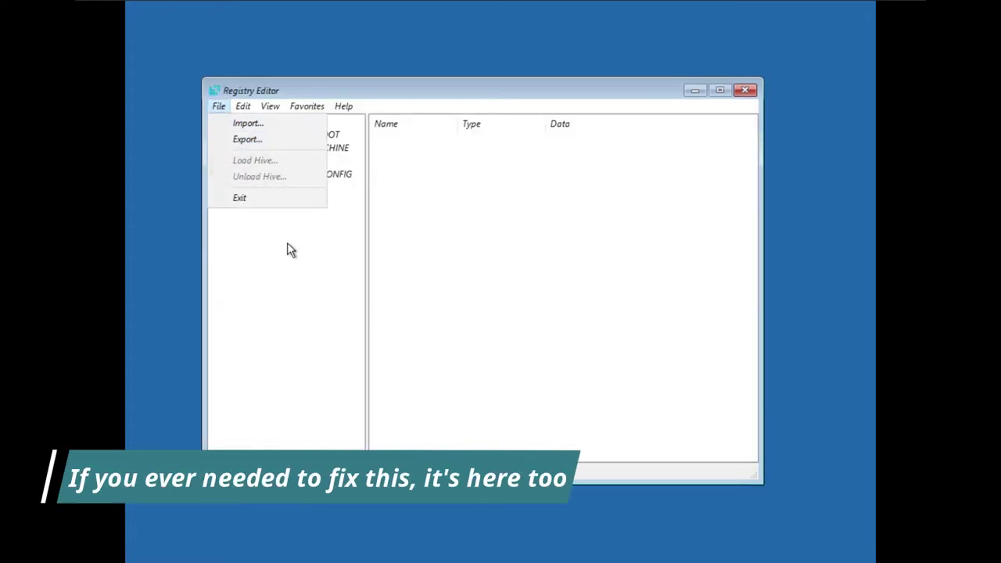
pyautogui.click(287, 248)
pyautogui.click(287, 141)
pyautogui.click(250, 151)
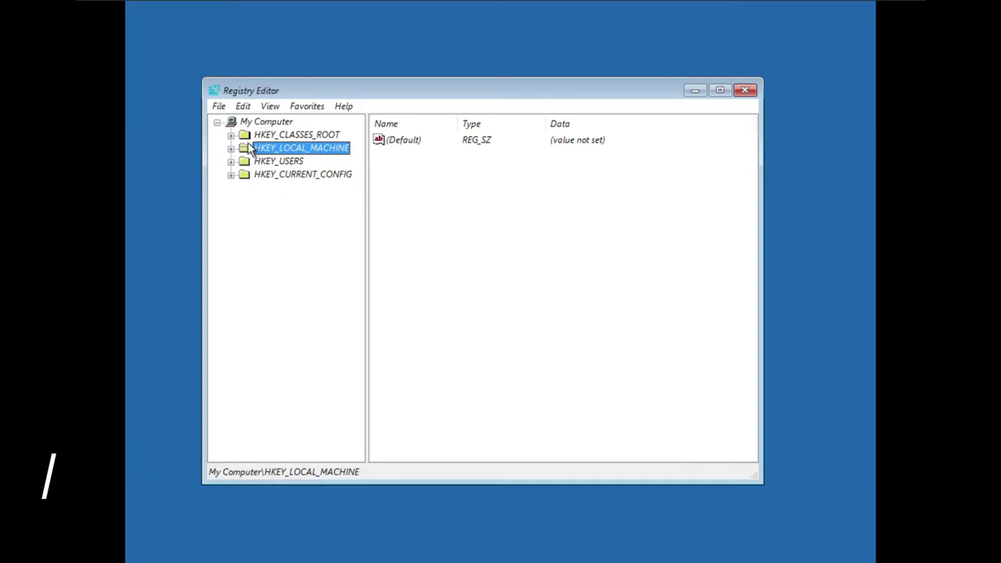
# Step: Browse to the hive files in C:\Windows\System32\config through Load Hive, cancel without loading any, and close the Registry Editor
pyautogui.click(219, 107)
pyautogui.click(230, 160)
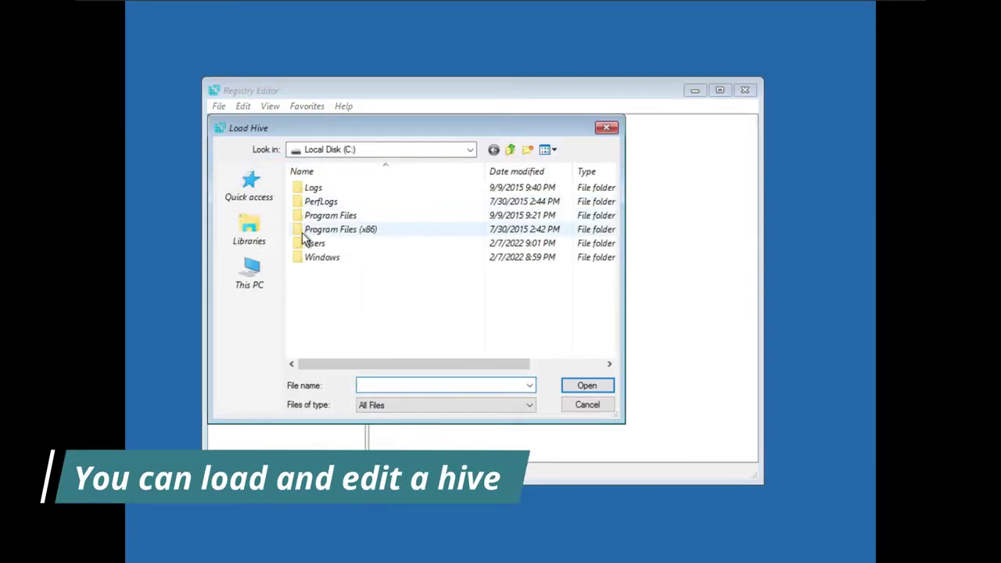
pyautogui.doubleClick(314, 257)
pyautogui.scroll(-20, 328, 282)
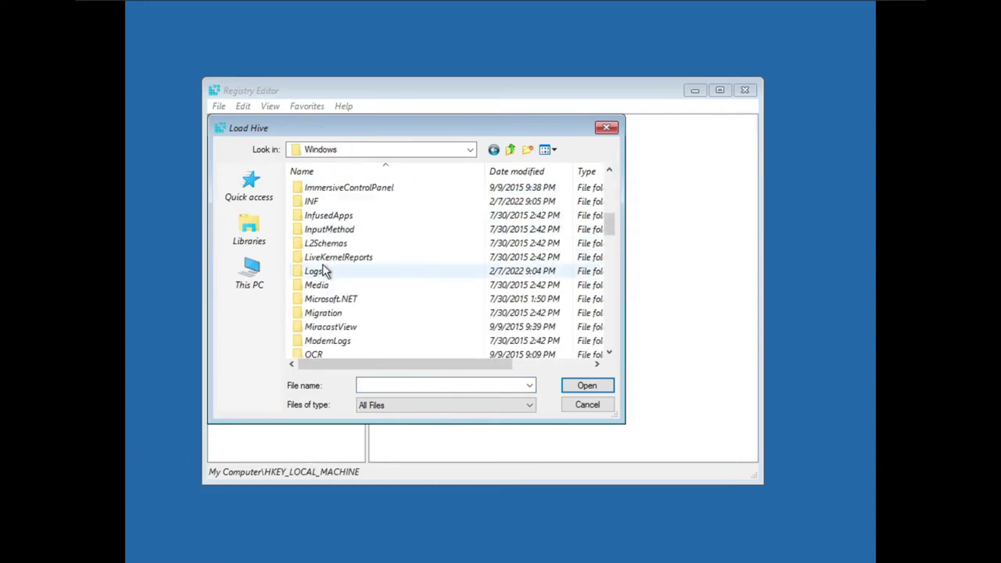
pyautogui.scroll(2, 335, 296)
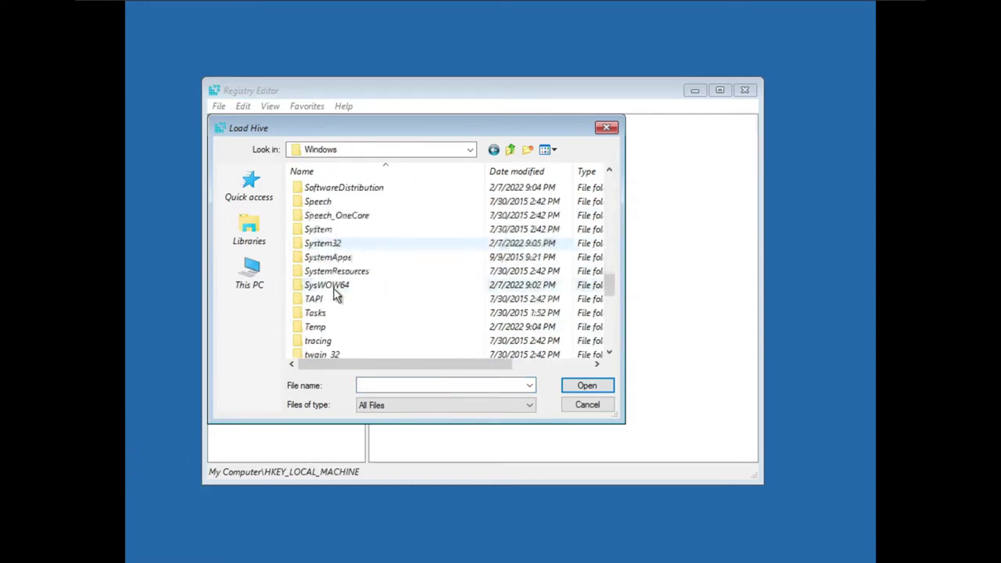
pyautogui.doubleClick(335, 290)
pyautogui.scroll(-5, 334, 292)
pyautogui.scroll(1, 335, 296)
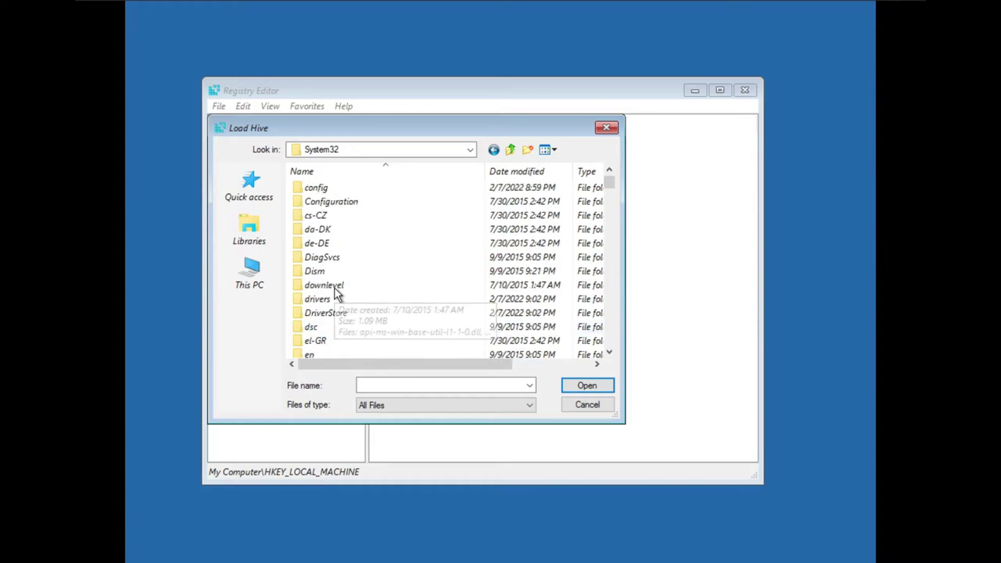
pyautogui.scroll(-1, 335, 306)
pyautogui.scroll(1, 329, 267)
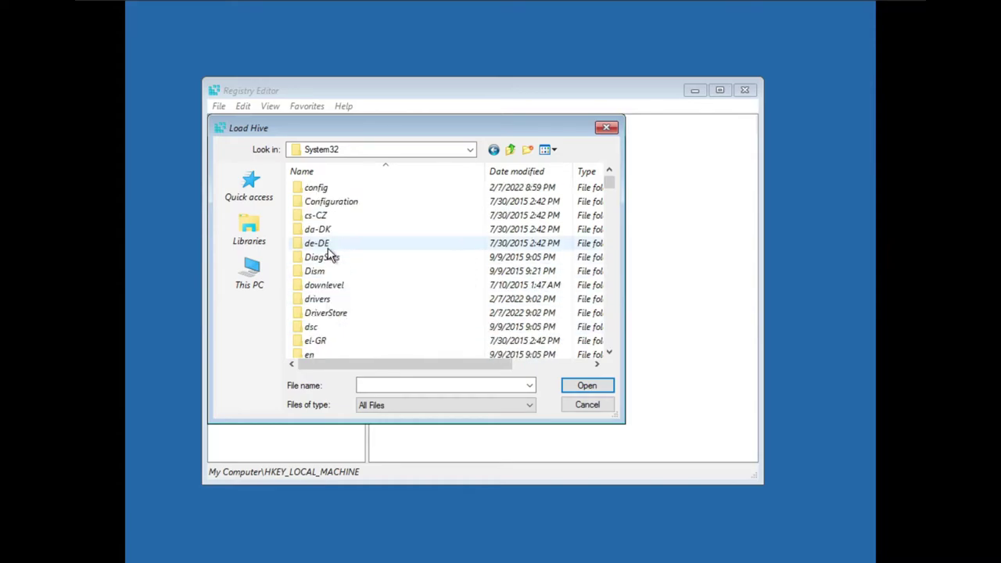
pyautogui.doubleClick(327, 187)
pyautogui.scroll(-1, 342, 280)
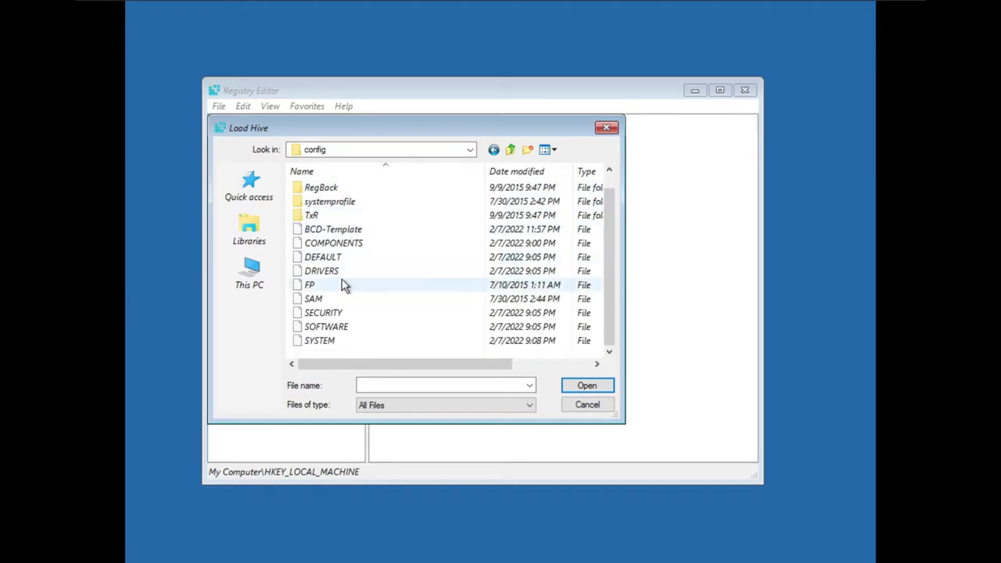
pyautogui.click(610, 411)
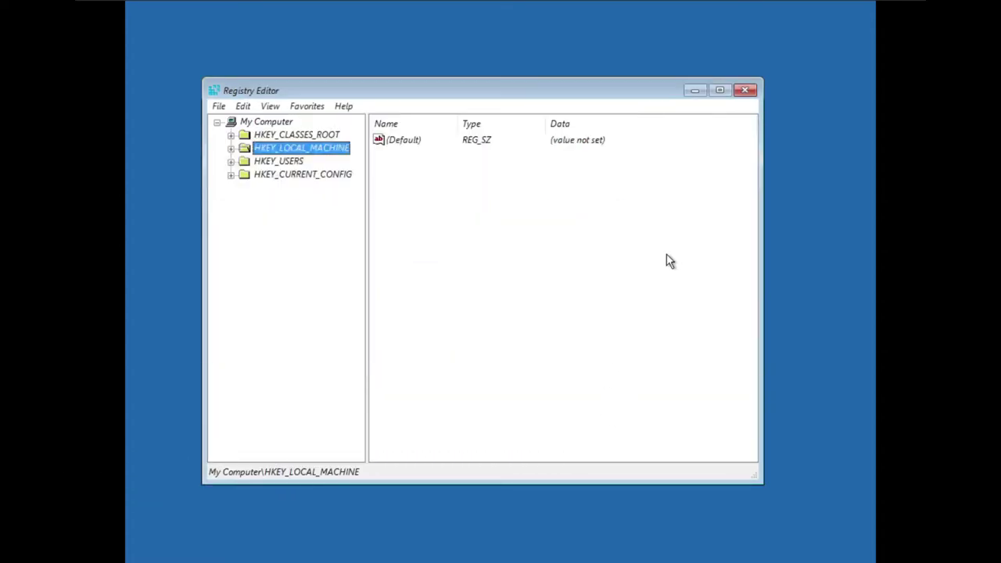
pyautogui.click(745, 91)
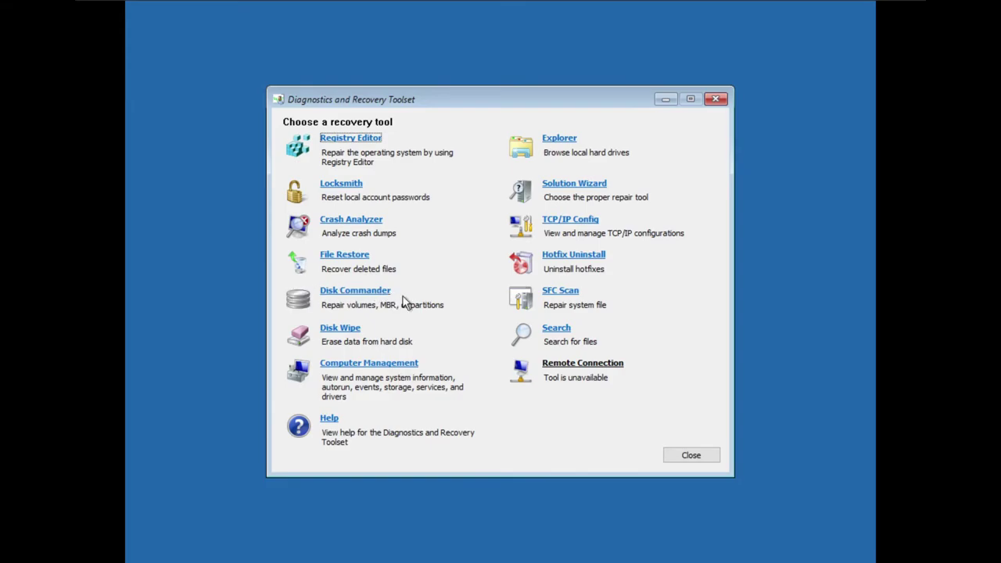
# Step: Open the Locksmith Wizard for resetting local account passwords
pyautogui.moveTo(447, 305); pyautogui.dragTo(322, 307)
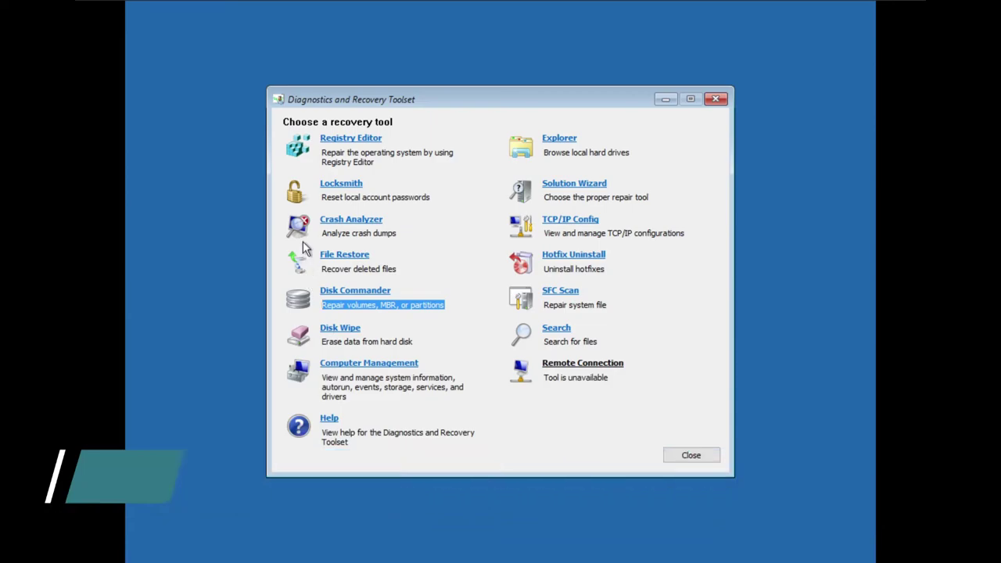
pyautogui.click(336, 188)
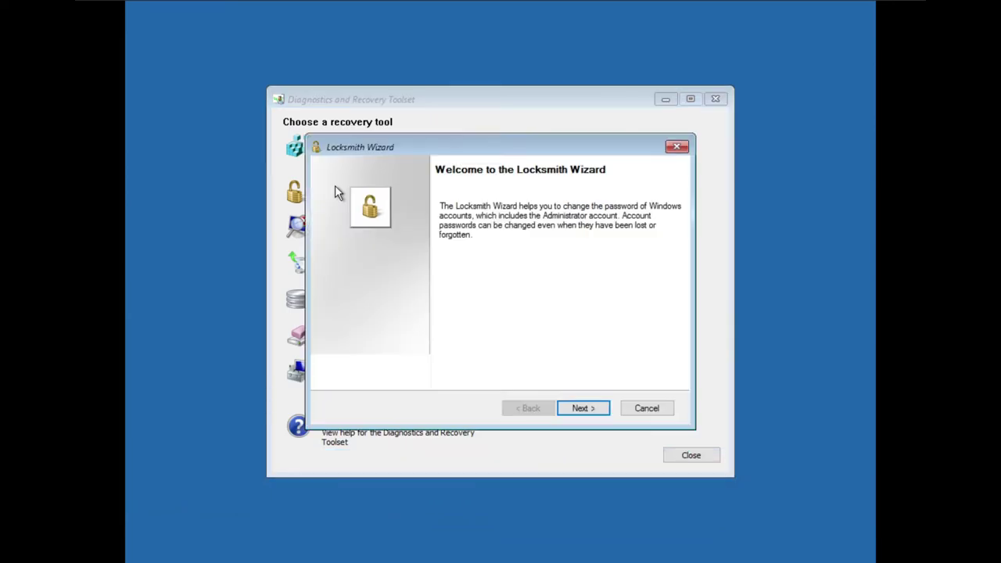
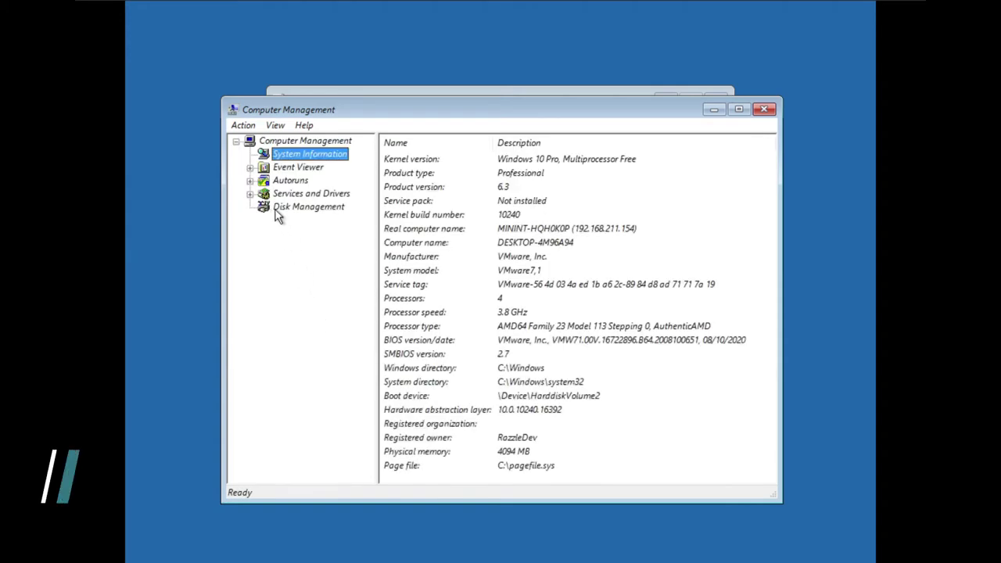
# Step: Examine the kernel, product and manufacturer entries in Computer Management's System Information, and expand the Event Viewer logs
pyautogui.click(499, 173)
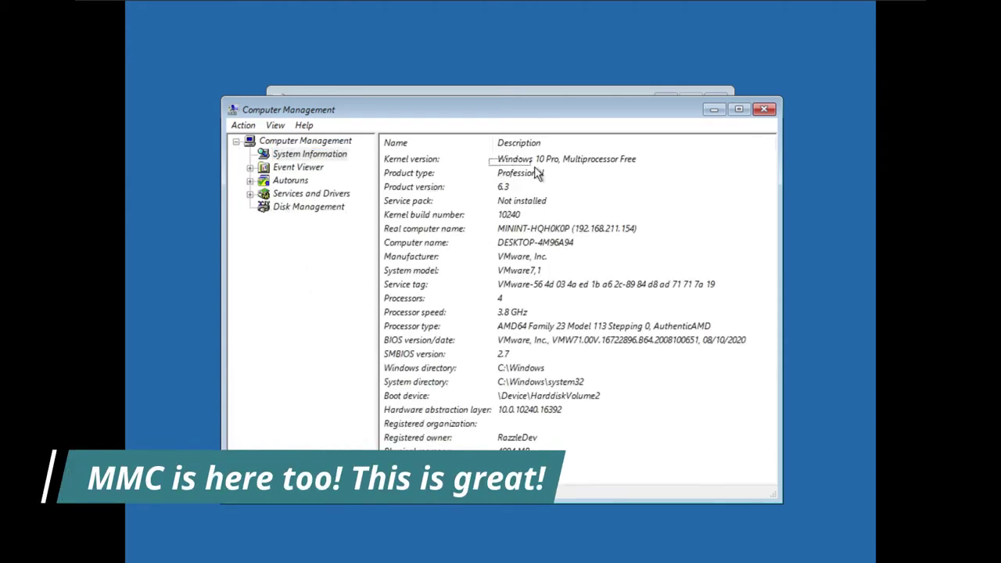
pyautogui.click(500, 187)
pyautogui.click(583, 173)
pyautogui.click(637, 159)
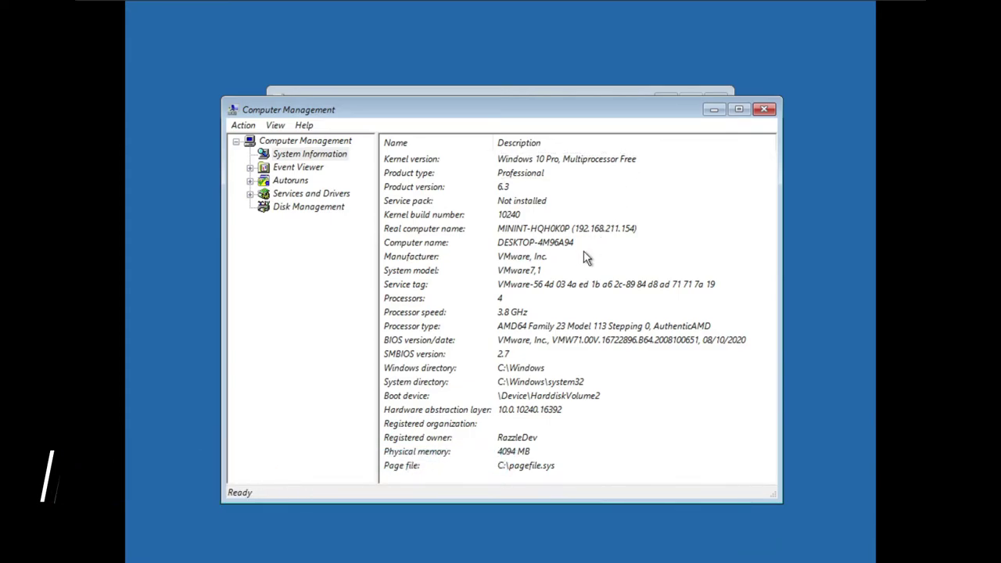
pyautogui.click(539, 260)
pyautogui.click(252, 168)
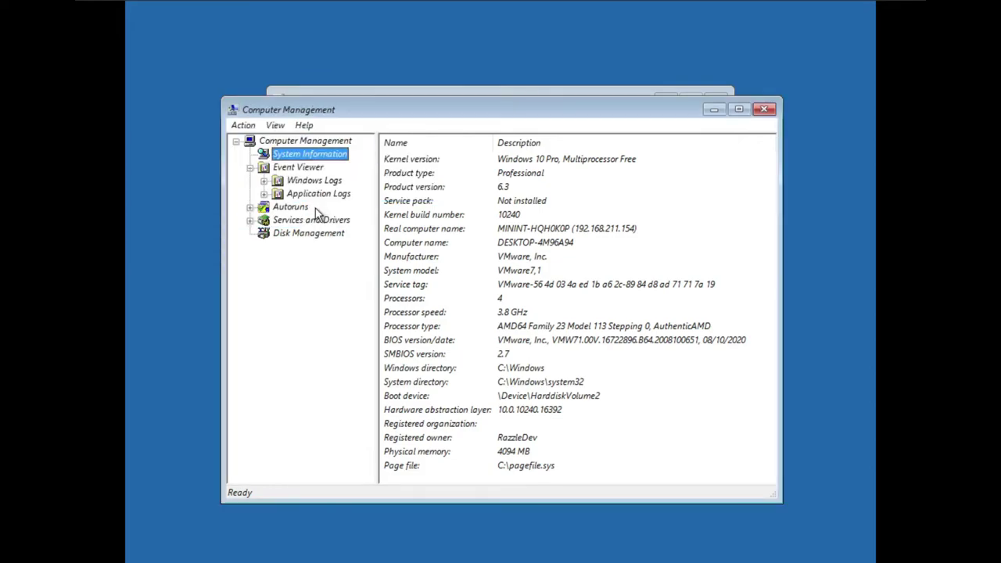
# Step: View Services and Drivers, and inspect the C: volume and Disk 0's partitions in Disk Management
pyautogui.click(291, 221)
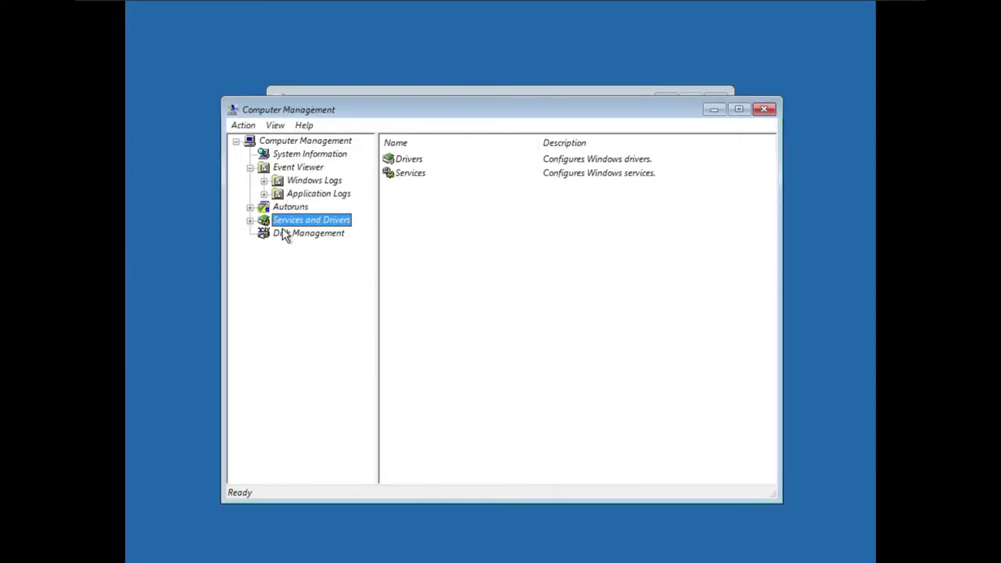
pyautogui.click(285, 233)
pyautogui.click(410, 160)
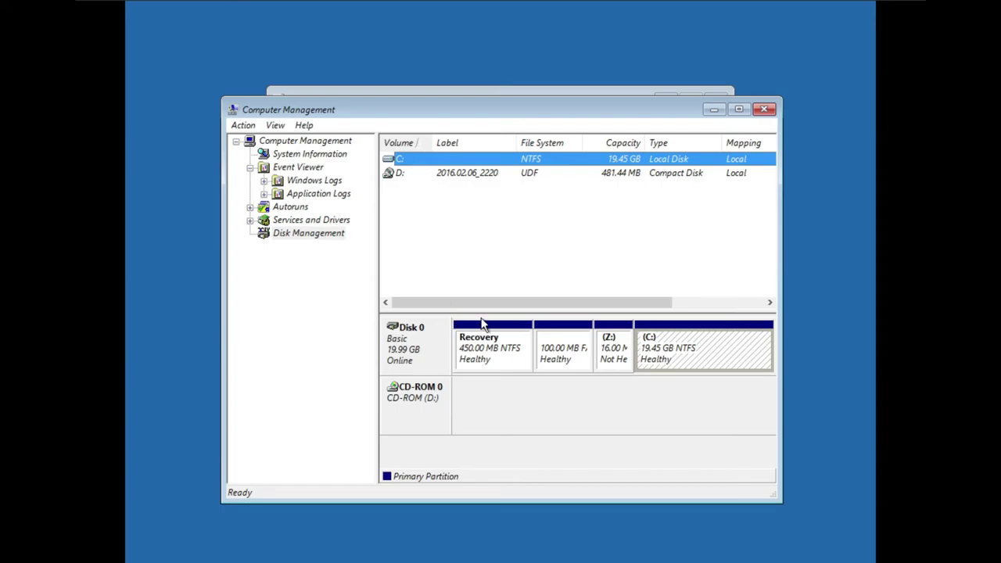
pyautogui.rightClick(577, 351)
pyautogui.rightClick(540, 357)
pyautogui.rightClick(605, 345)
pyautogui.rightClick(663, 337)
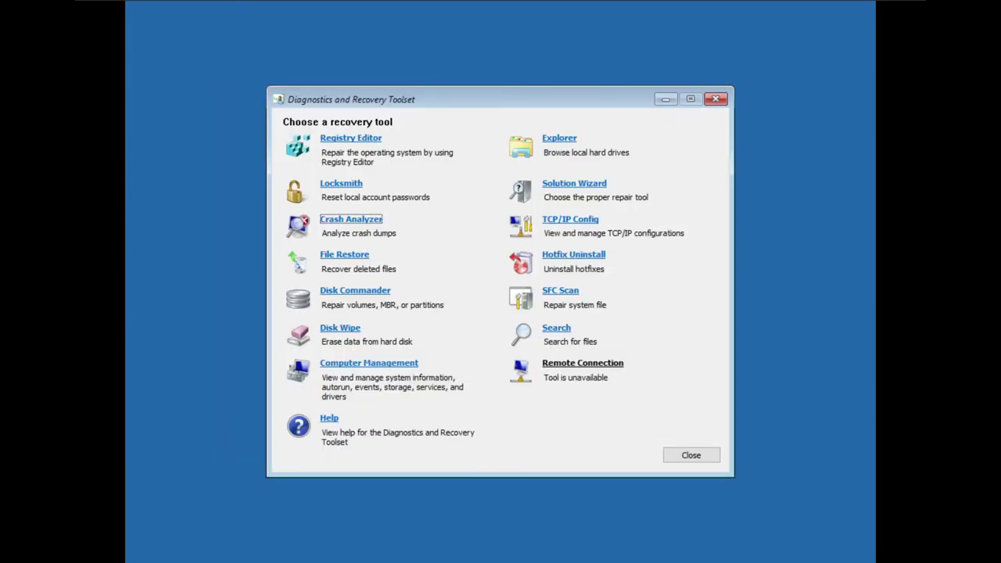
# Step: Close the Diagnostics and Recovery Toolset and turn off the PC from the recovery options screen
pyautogui.click(691, 456)
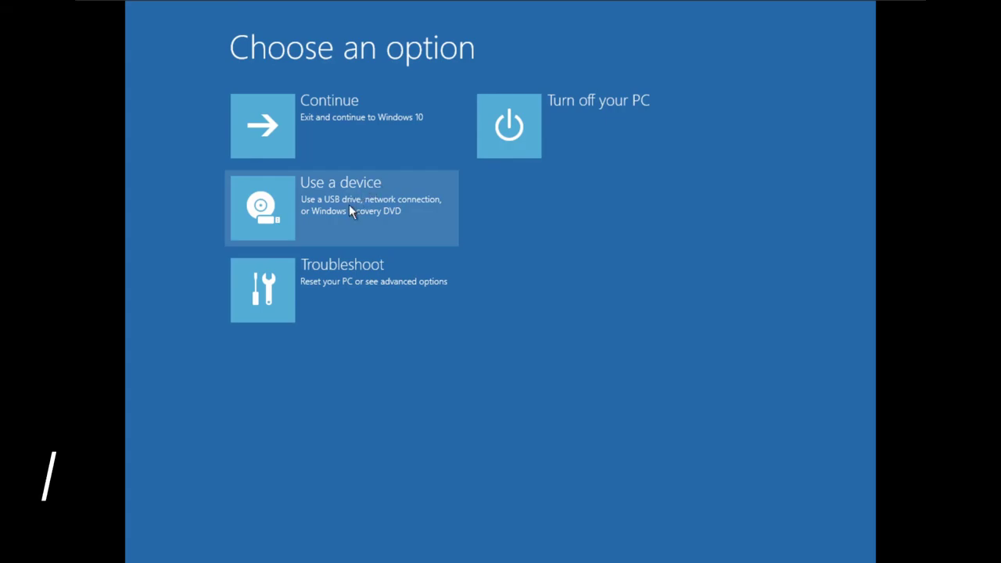
pyautogui.click(319, 270)
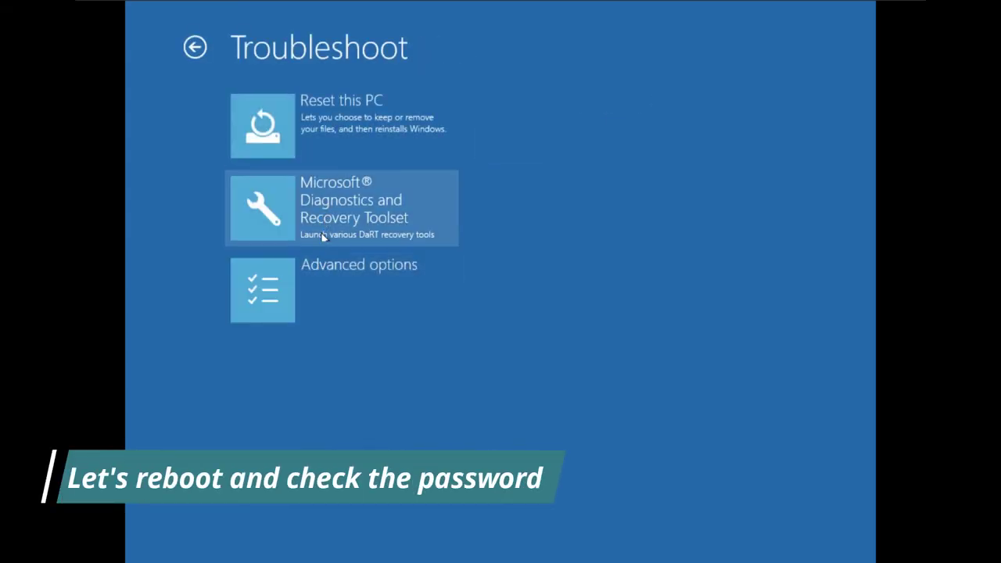
pyautogui.click(317, 267)
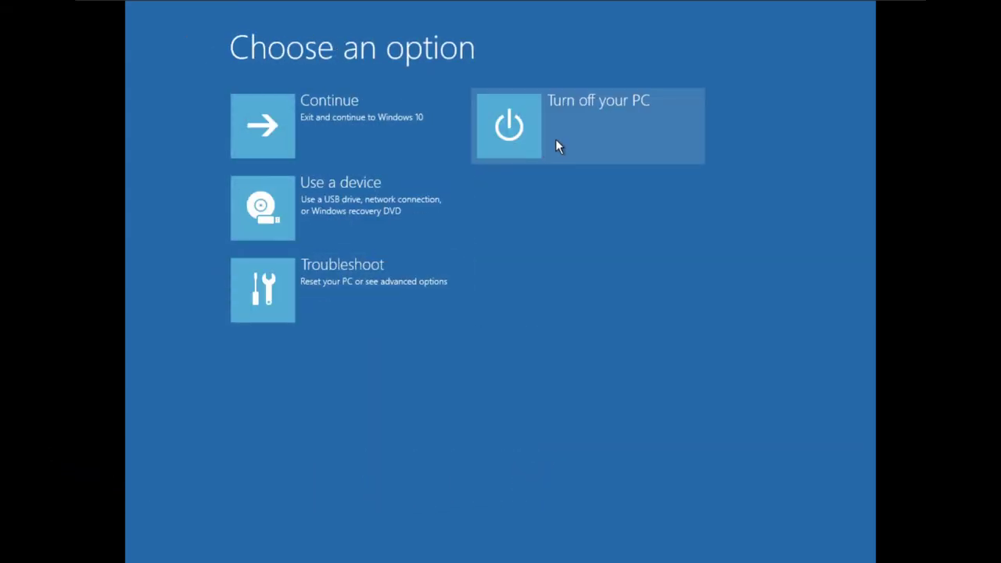
pyautogui.click(556, 147)
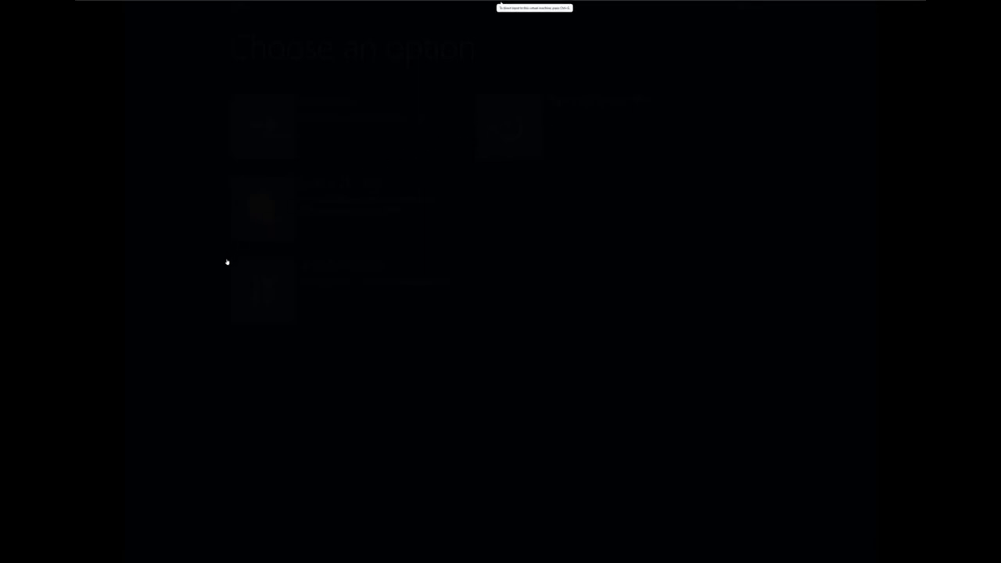
pyautogui.click(234, 288)
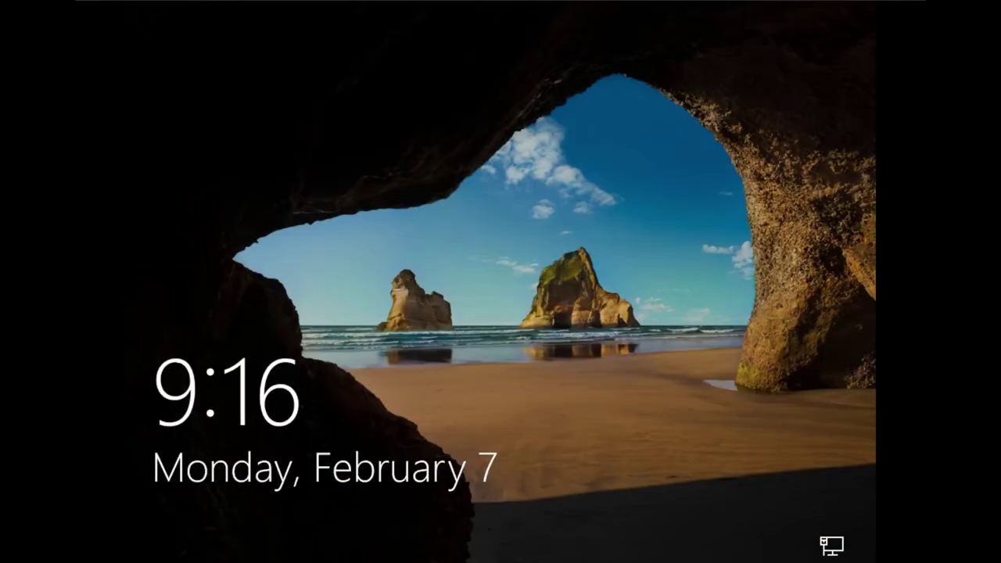
# Step: Dismiss the lock screen, sign in with the account's reset password, and accept the required password change
pyautogui.press('space')
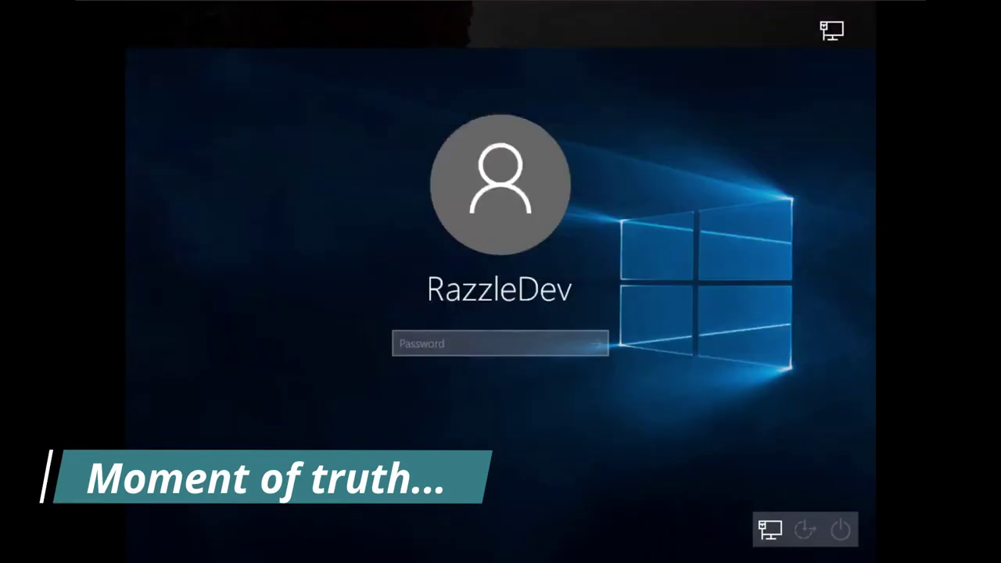
pyautogui.write('••')
pyautogui.press('Return')
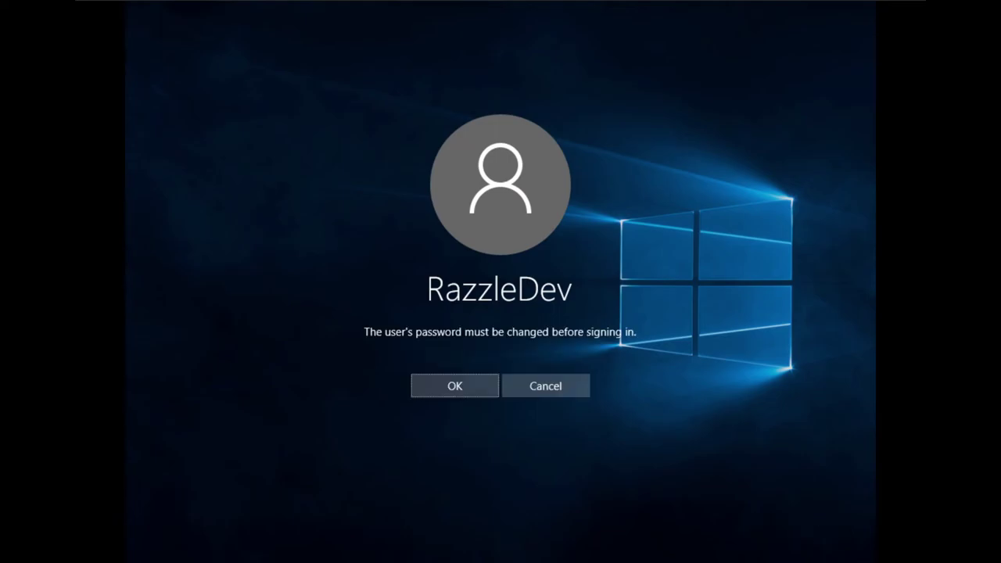
pyautogui.press('Return')
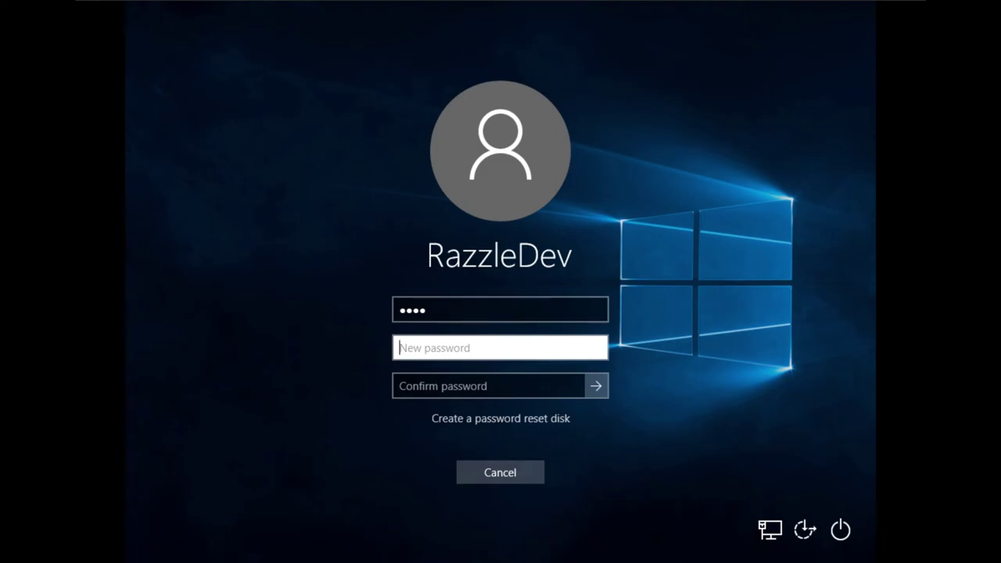
# Step: Enter and confirm a new password for the account, and finish signing in to the desktop
pyautogui.write('••••')
pyautogui.press('BackSpace')
pyautogui.press('BackSpace')
pyautogui.press('BackSpace')
pyautogui.press('BackSpace')
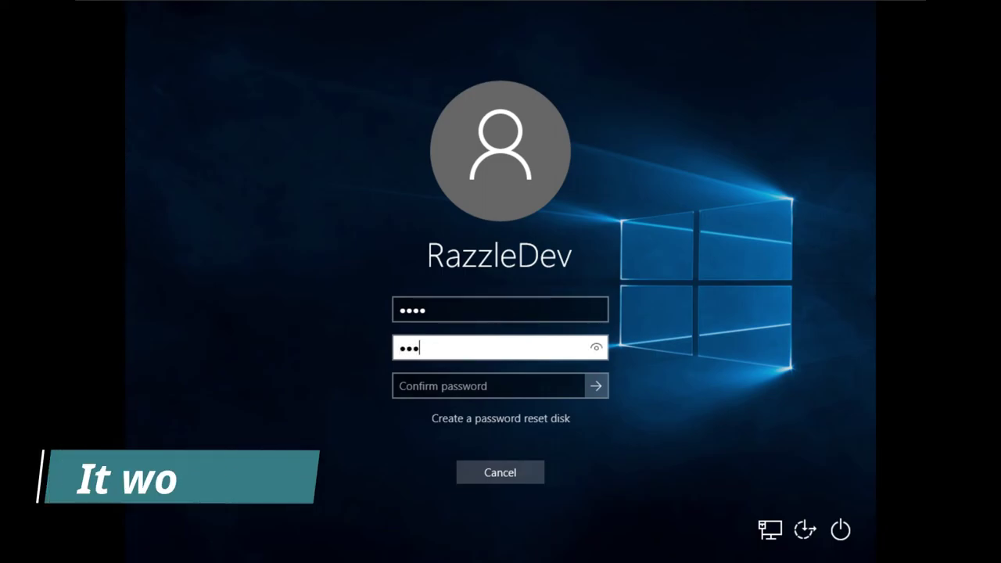
pyautogui.write('••••')
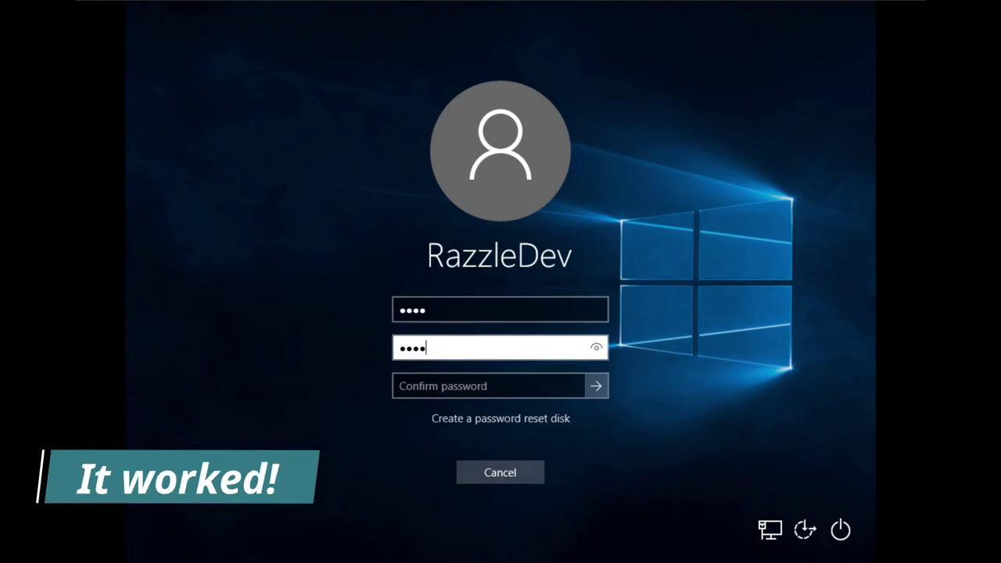
pyautogui.press('Tab')
pyautogui.write('••')
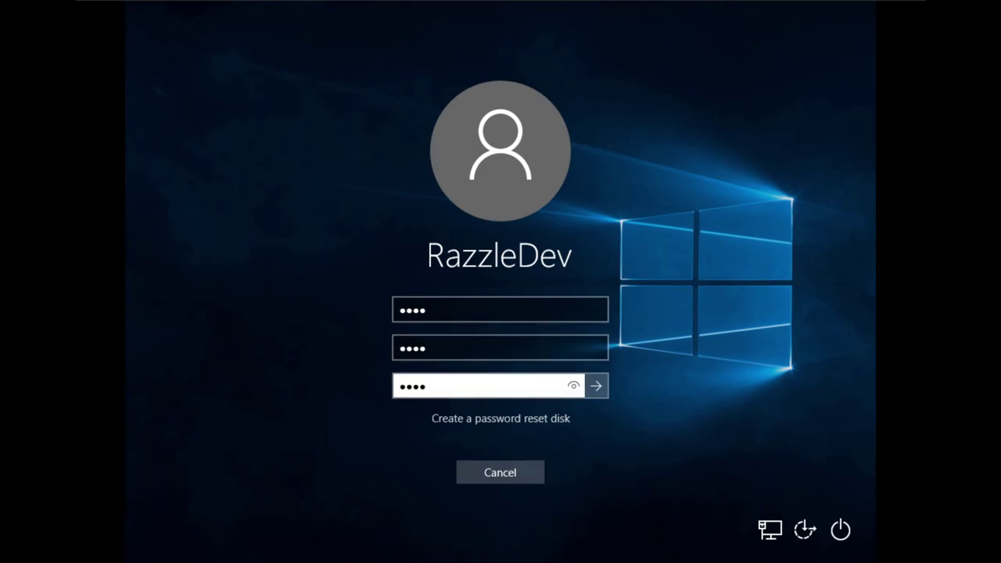
pyautogui.write('••')
pyautogui.press('Return')
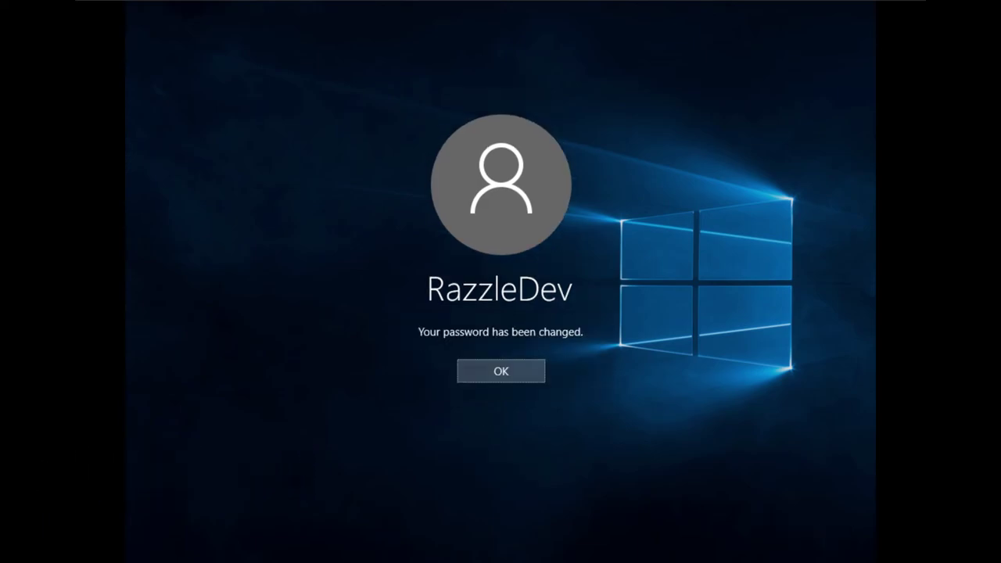
pyautogui.press('Return')
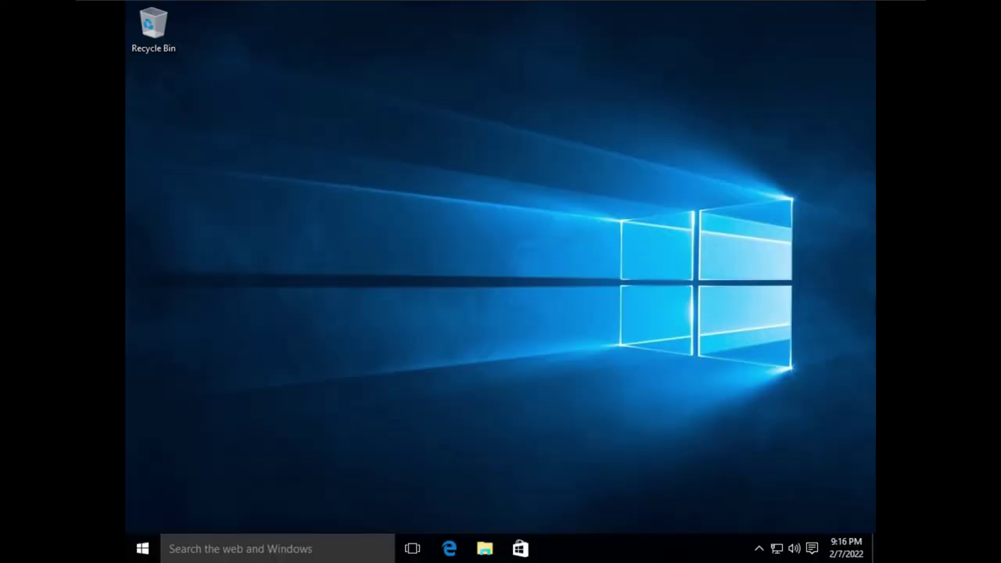
# Step: Write "It actually worked!" in a new Notepad document and close it without saving
pyautogui.click(144, 547)
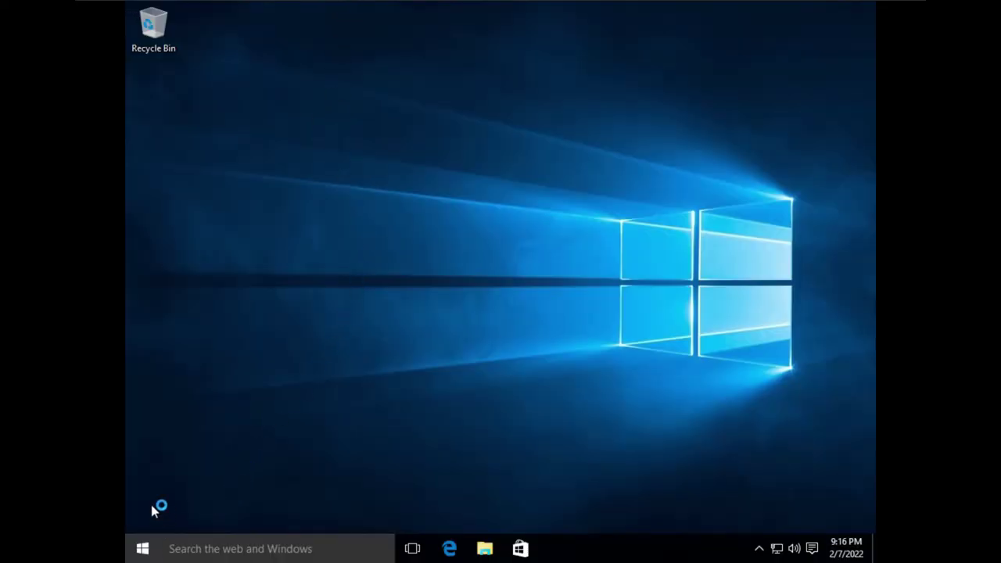
pyautogui.write('note')
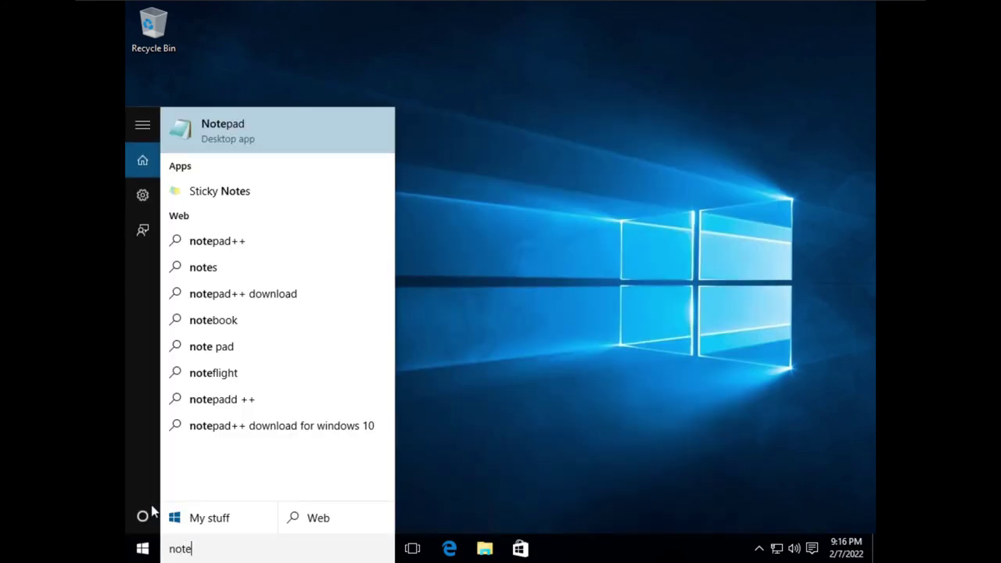
pyautogui.press('Return')
pyautogui.moveTo(454, 125); pyautogui.dragTo(444, 79)
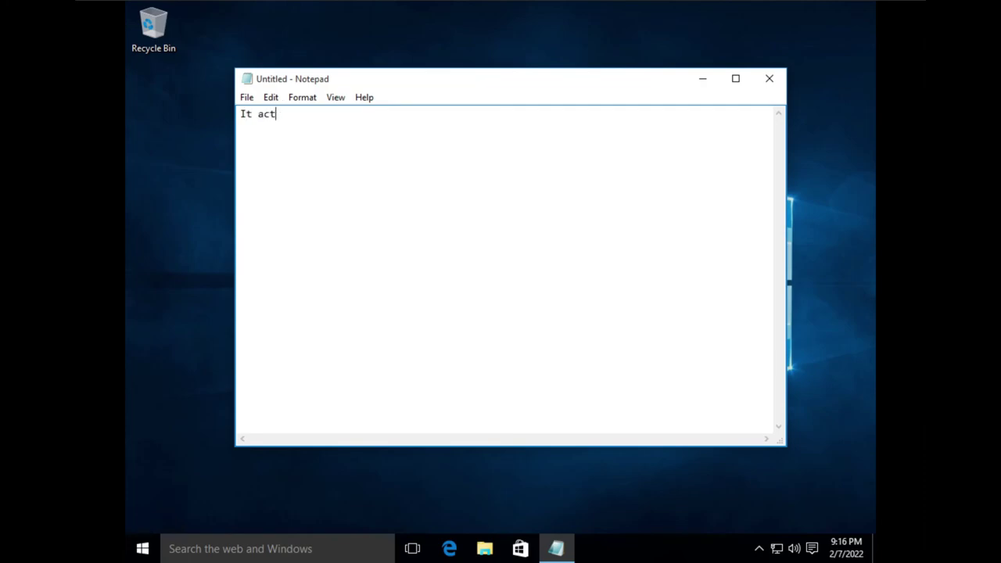
pyautogui.write('It actually worked!')
pyautogui.moveTo(472, 79); pyautogui.dragTo(535, 30)
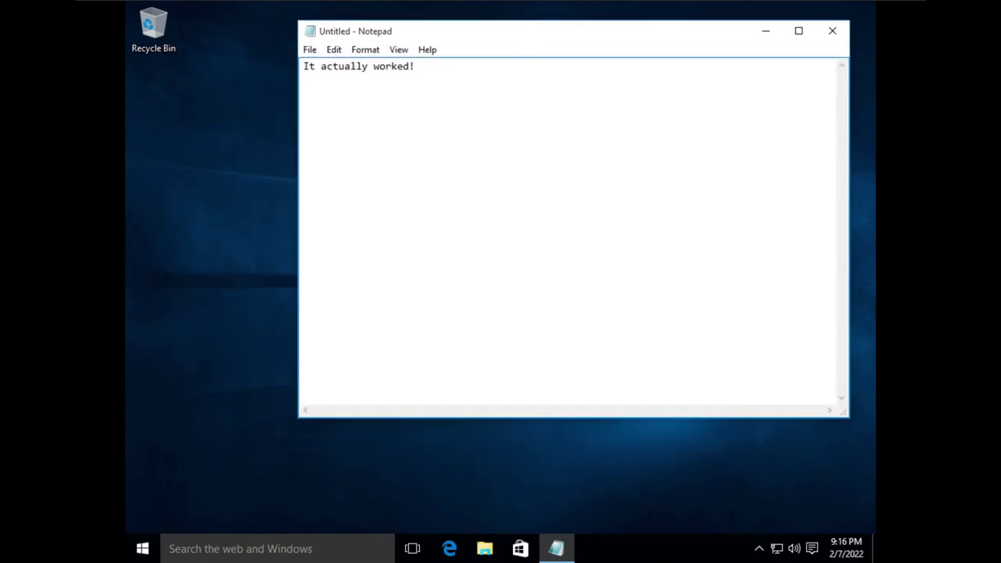
pyautogui.click(832, 31)
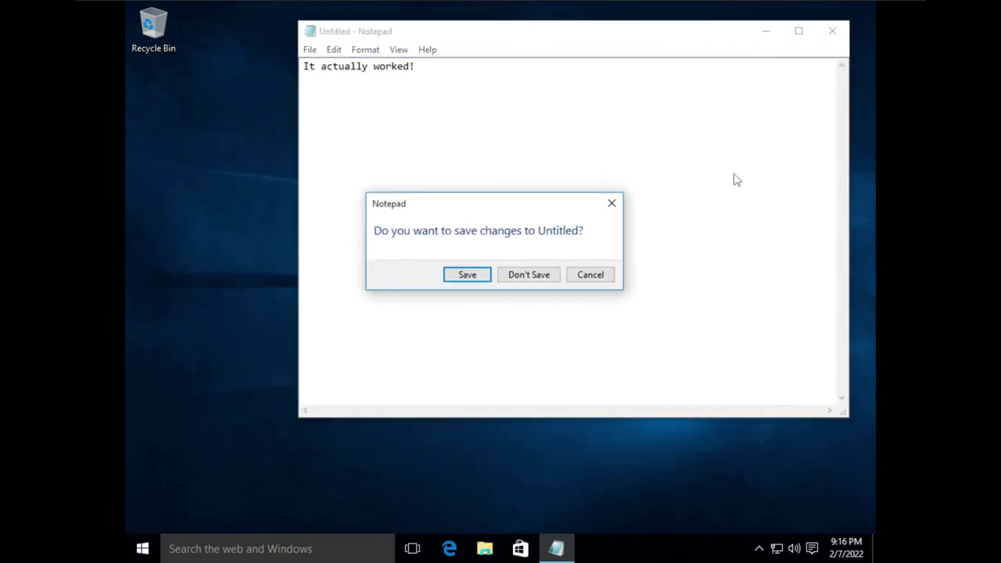
pyautogui.click(517, 275)
# Step: Shut down Windows immediately from Command Prompt with "shutdown -s -t 00"
pyautogui.click(142, 549)
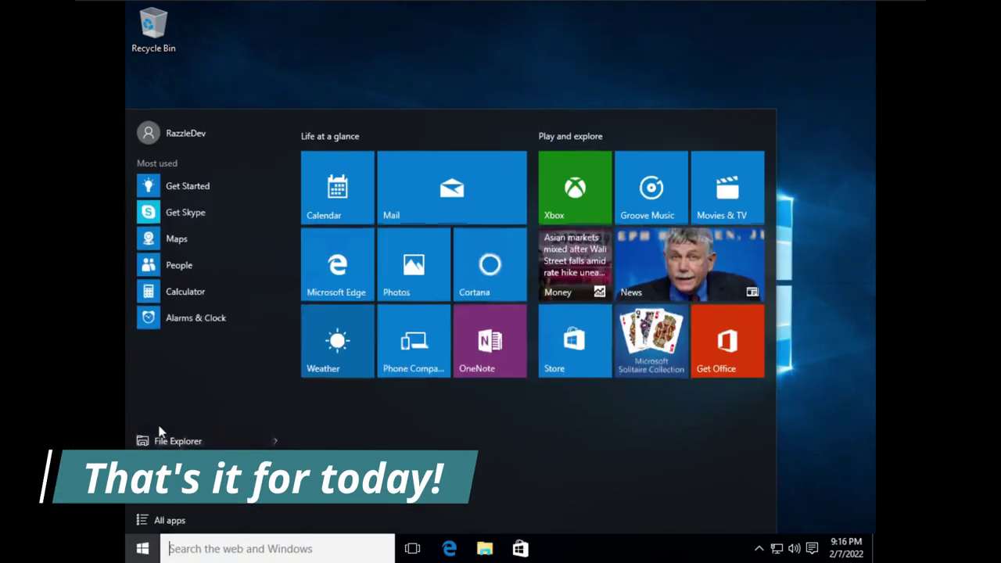
pyautogui.write('cmd')
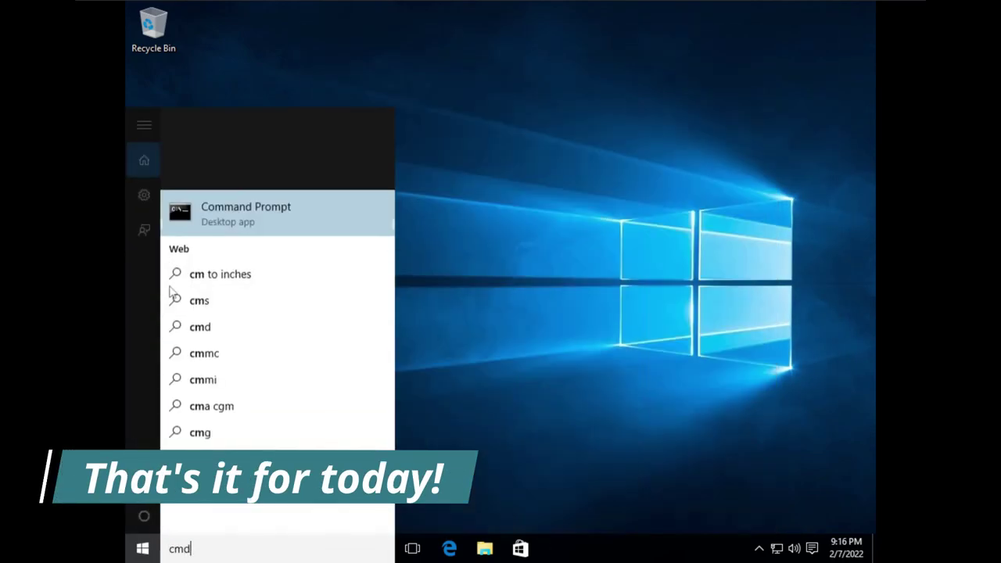
pyautogui.press('Return')
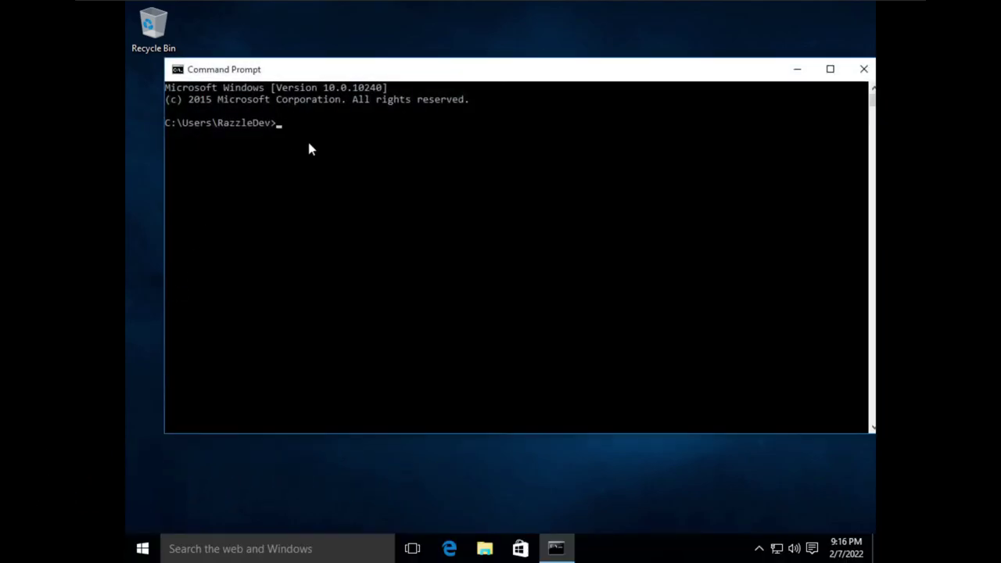
pyautogui.write('shutdown -s -t 00')
pyautogui.press('Return')
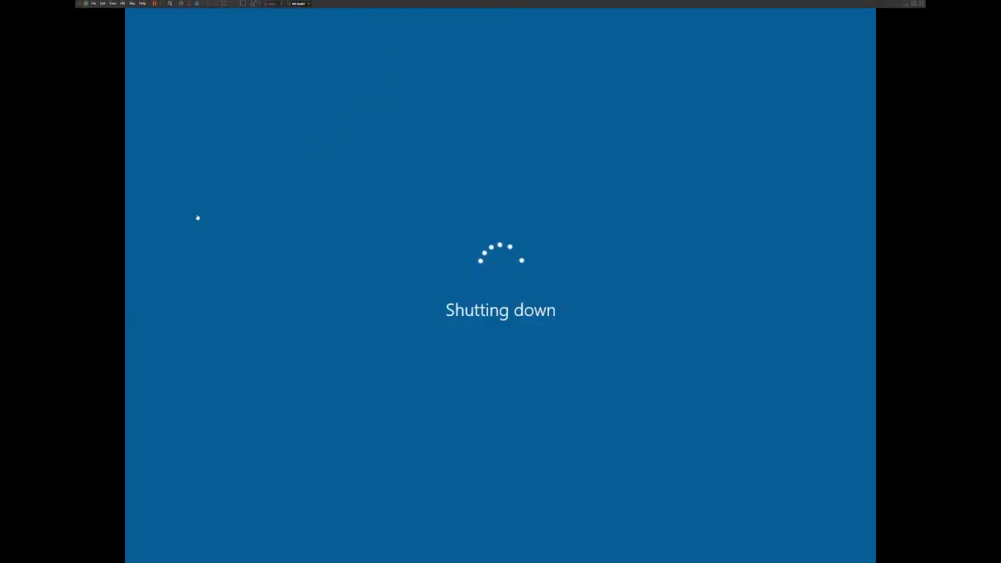